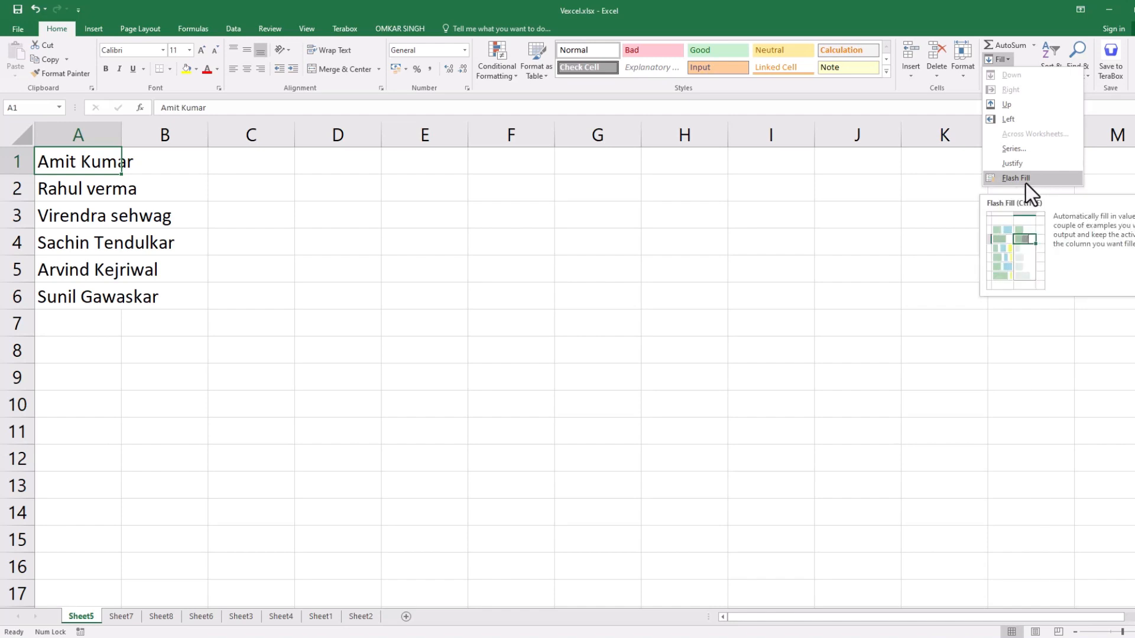
Locate the Flash Fill command among the data tools and in the cell fill options.
{"action": "left_click", "coordinate": [428, 235]}
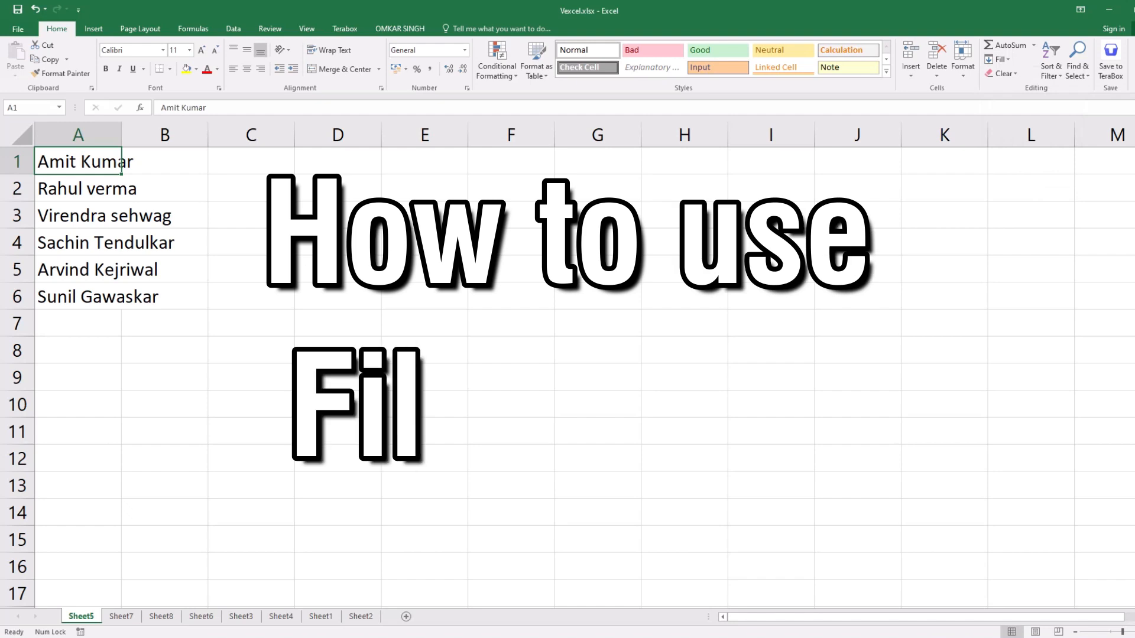
{"action": "left_click", "coordinate": [235, 32]}
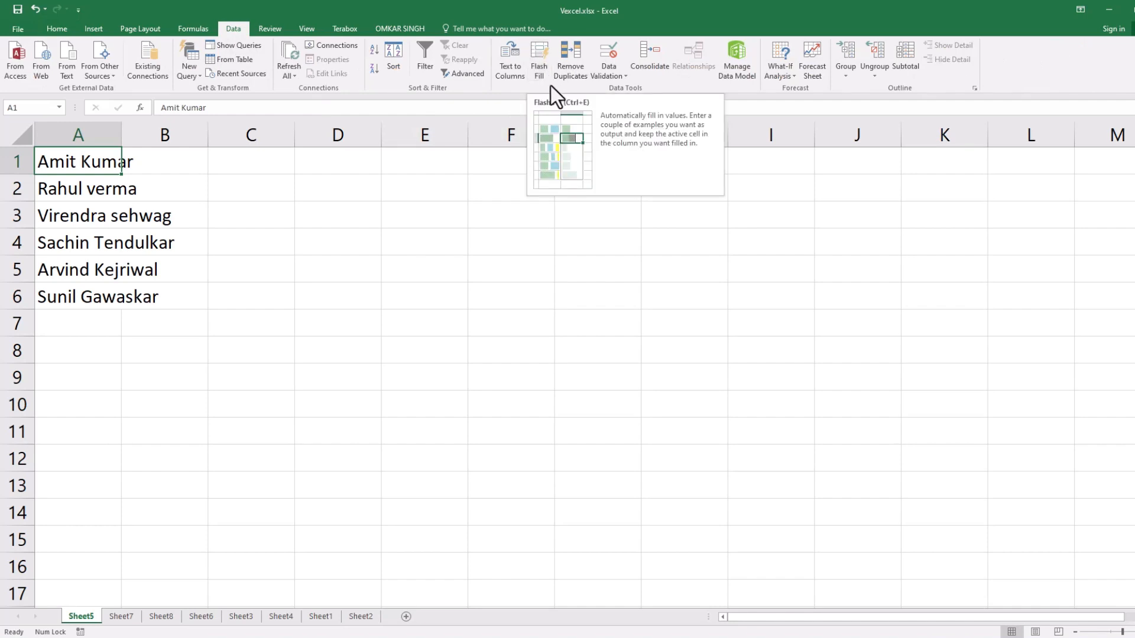
{"action": "left_click", "coordinate": [54, 30]}
{"action": "left_click", "coordinate": [1002, 62]}
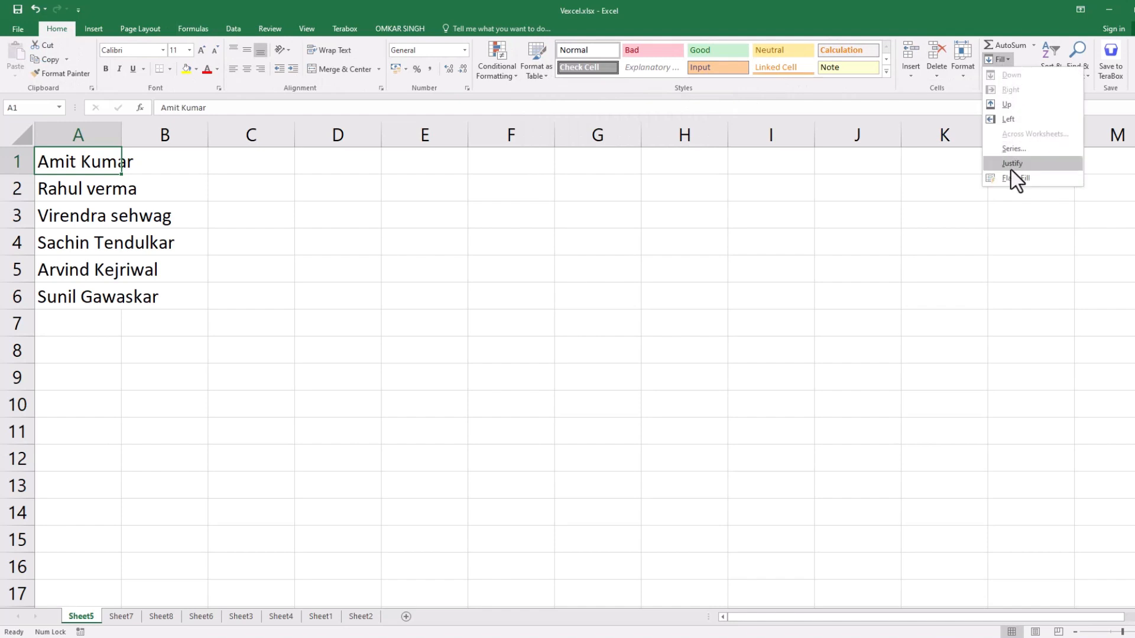
{"action": "left_click", "coordinate": [318, 81]}
{"action": "left_click", "coordinate": [231, 30]}
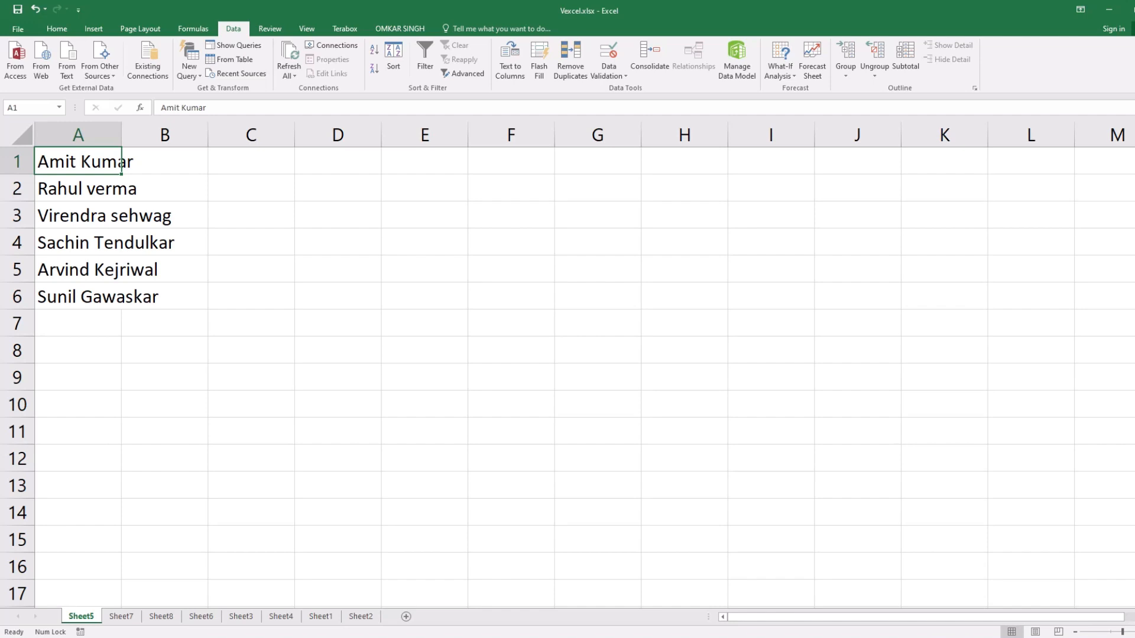
Switch to Chrome and open the google.com home page.
{"action": "mouse_move", "coordinate": [703, 637]}
{"action": "left_click", "coordinate": [703, 637]}
{"action": "left_click", "coordinate": [744, 623]}
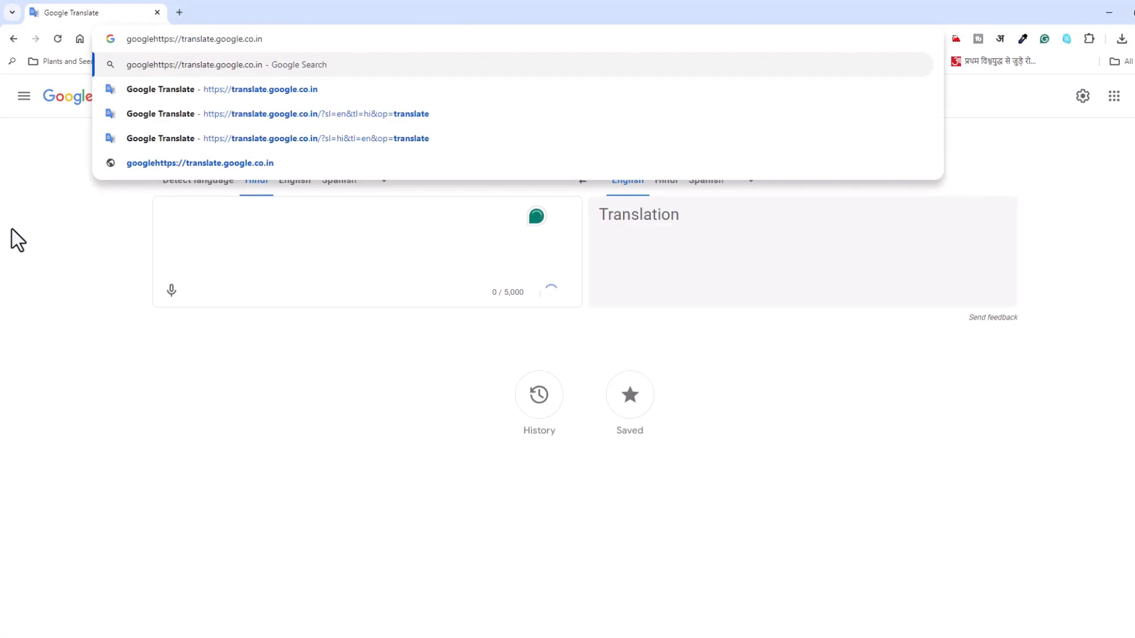
{"action": "key", "text": "ctrl+a"}
{"action": "type", "text": "google"}
{"action": "key", "text": "Down"}
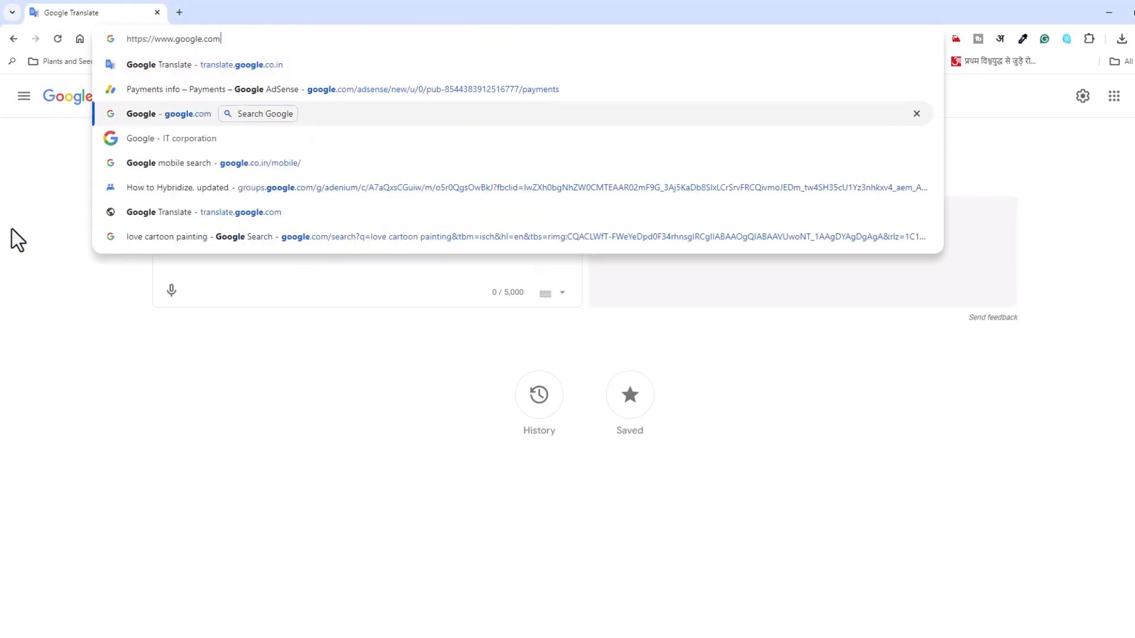
{"action": "key", "text": "Return"}
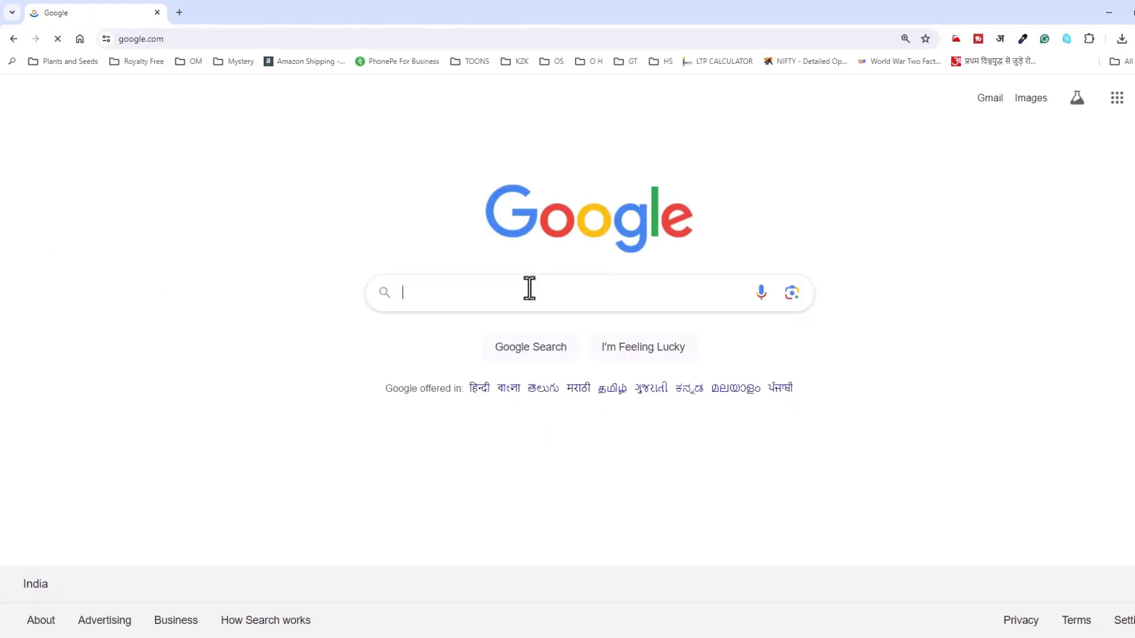
Search Google for "live ms office".
{"action": "left_click", "coordinate": [529, 289]}
{"action": "type", "text": "live "}
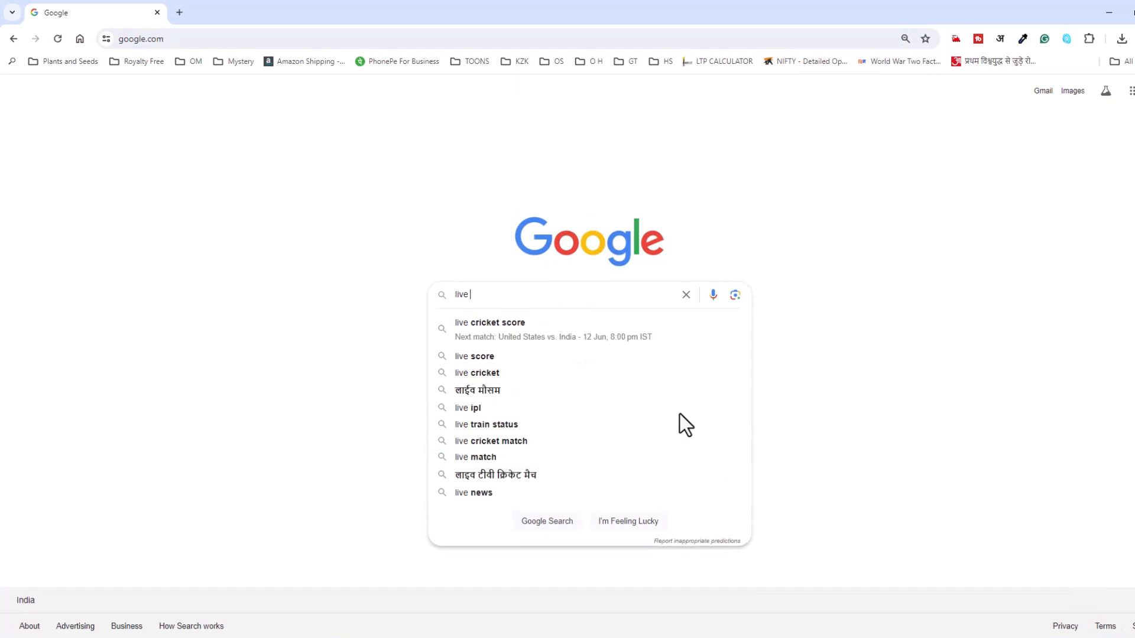
{"action": "type", "text": "ms office"}
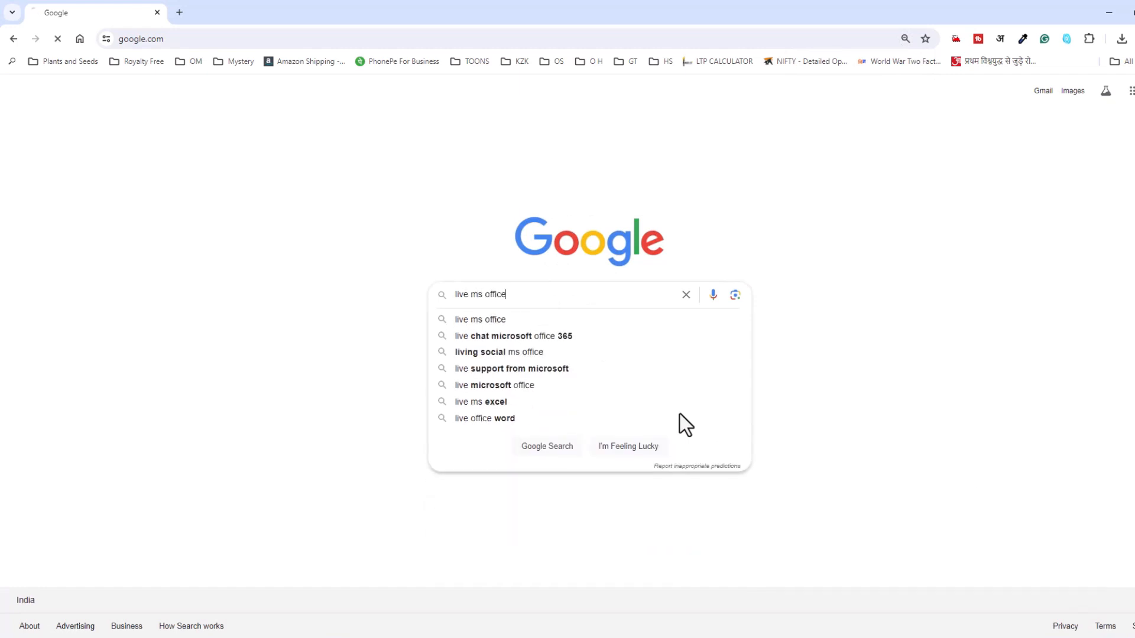
{"action": "key", "text": "Return"}
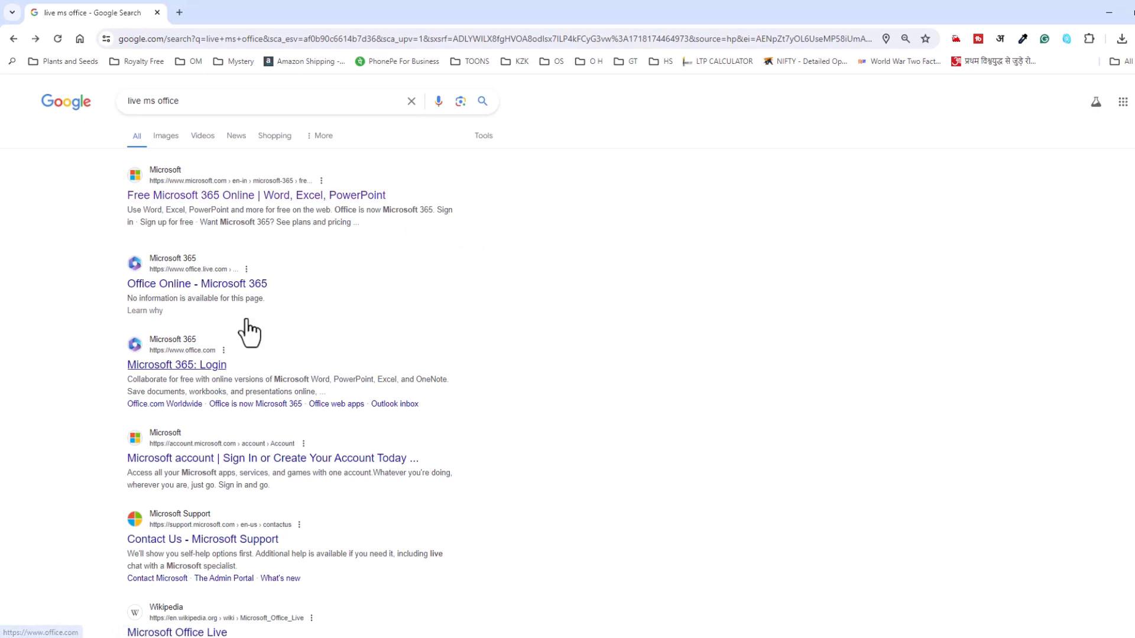
Open the Free Microsoft 365 Online result and sign in with the account's e-mail address.
{"action": "left_click", "coordinate": [249, 199]}
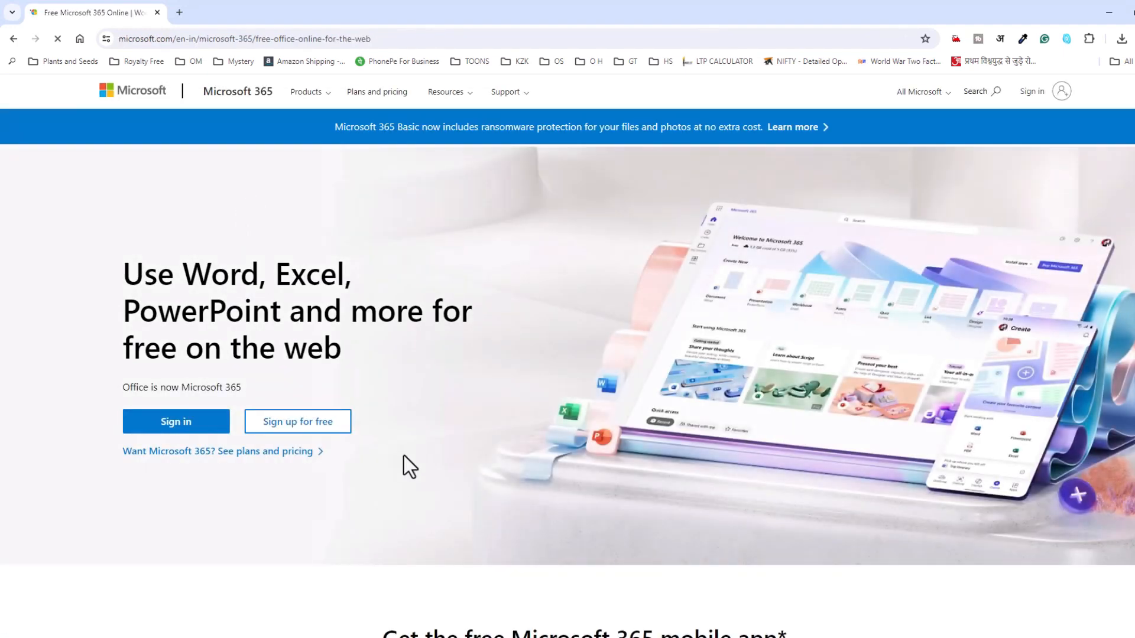
{"action": "left_click", "coordinate": [168, 431]}
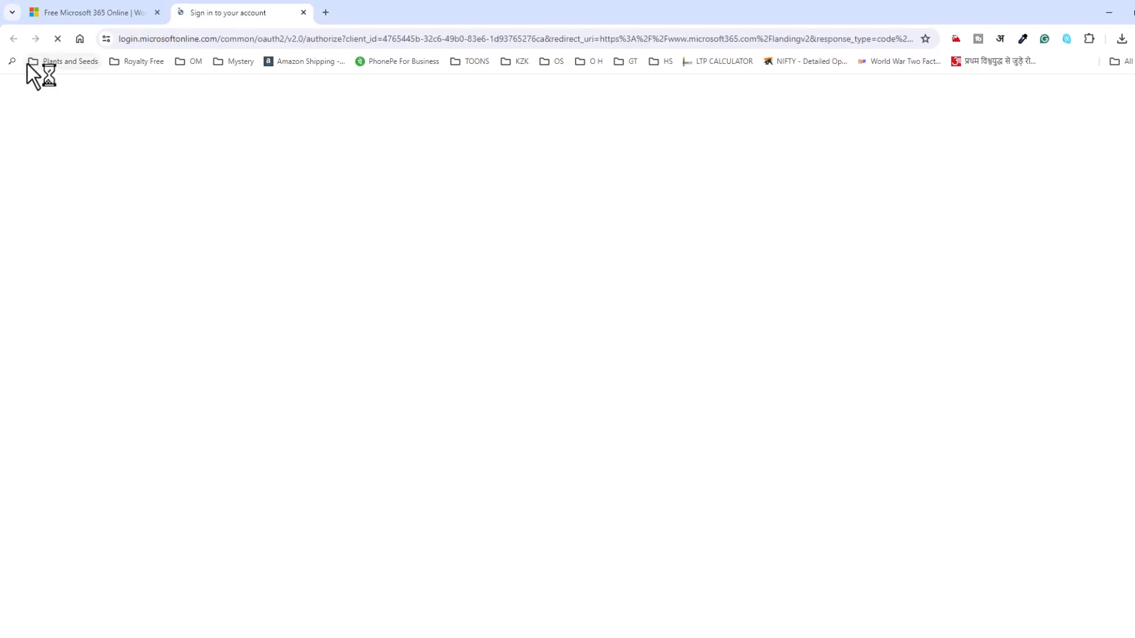
{"action": "left_click", "coordinate": [111, 17]}
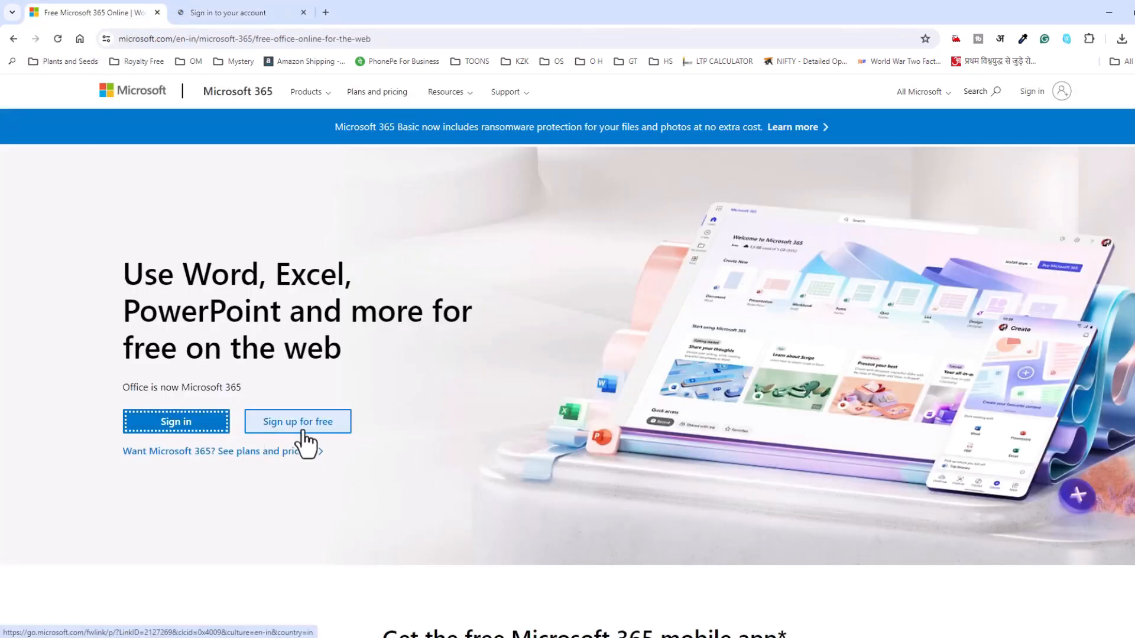
{"action": "left_click", "coordinate": [222, 9]}
{"action": "type", "text": "gmail.com"}
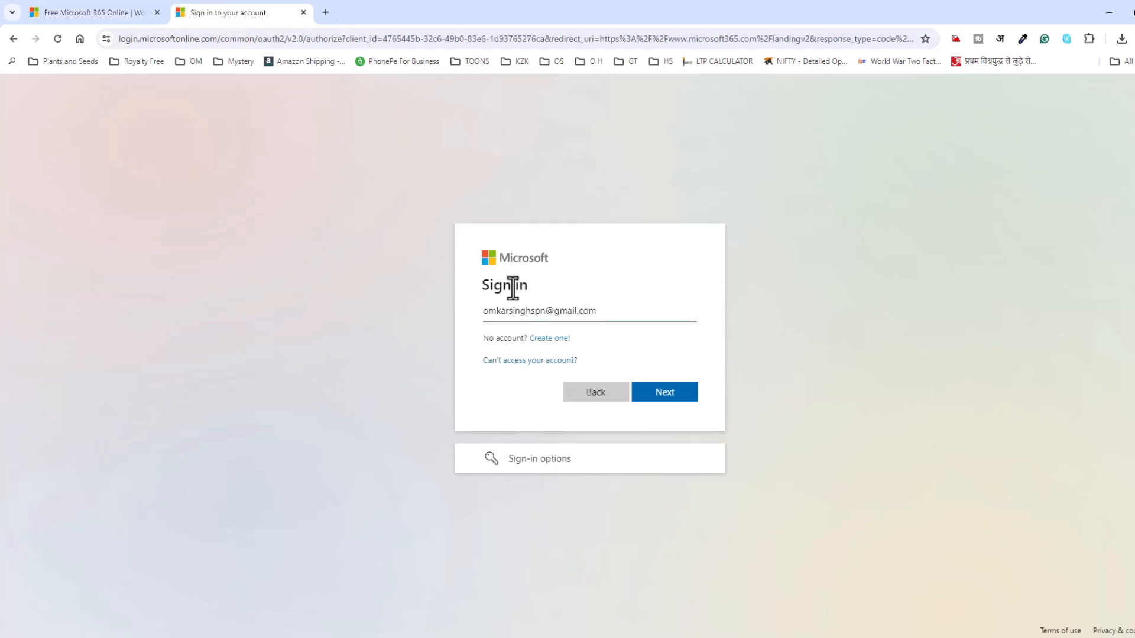
{"action": "left_click", "coordinate": [672, 397]}
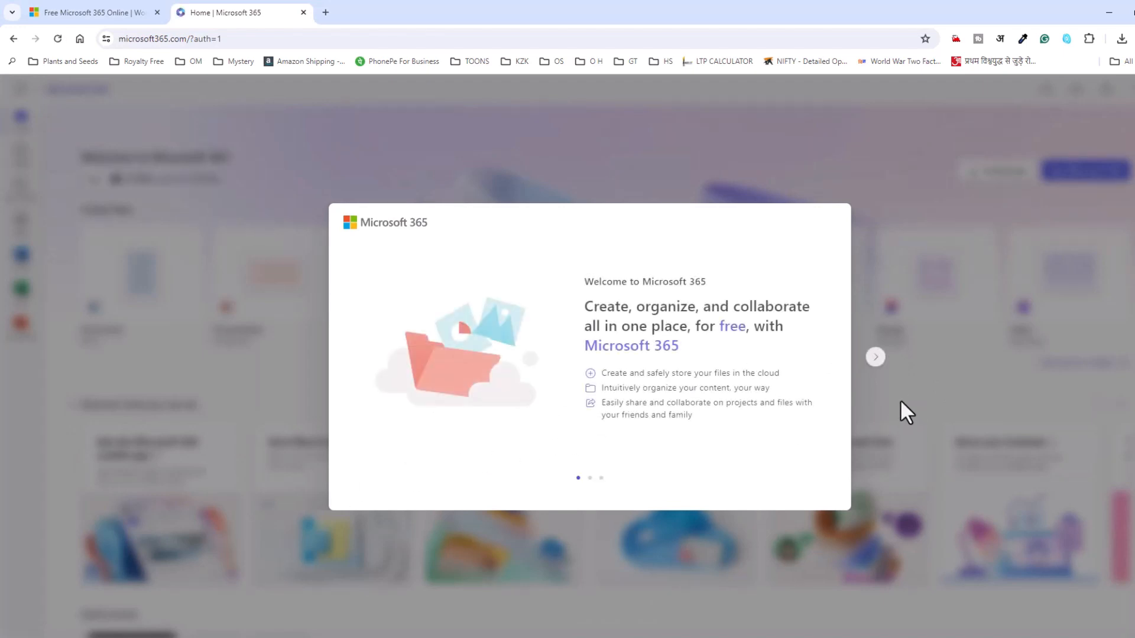
Go through the Microsoft 365 welcome slides and dismiss the introductory tips.
{"action": "left_click", "coordinate": [876, 358]}
{"action": "left_click", "coordinate": [876, 360]}
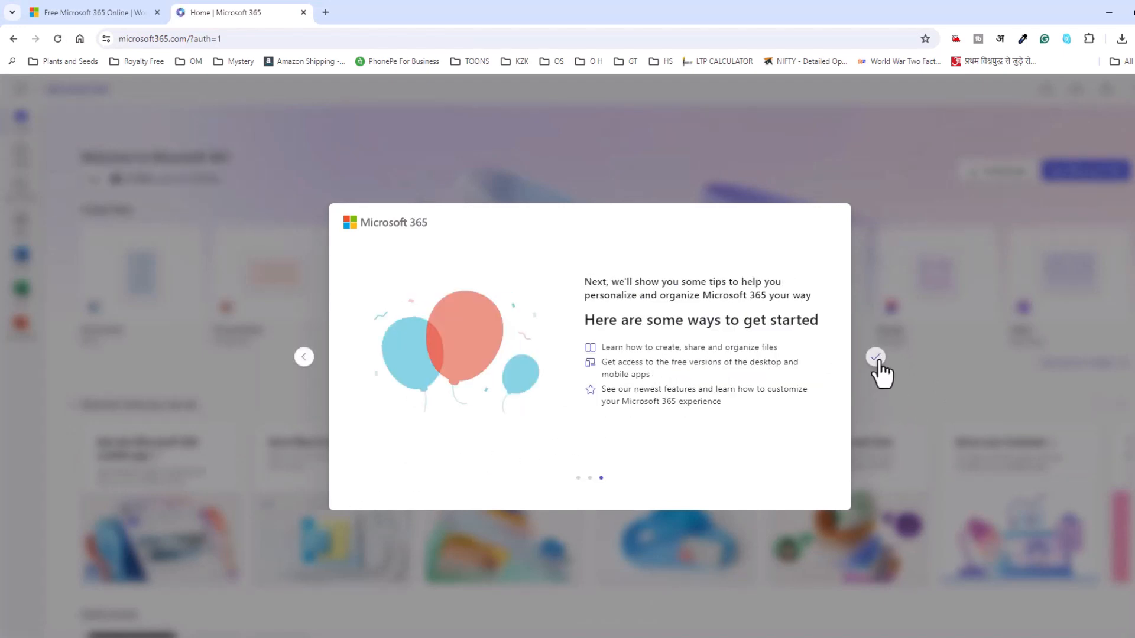
{"action": "left_click", "coordinate": [875, 357]}
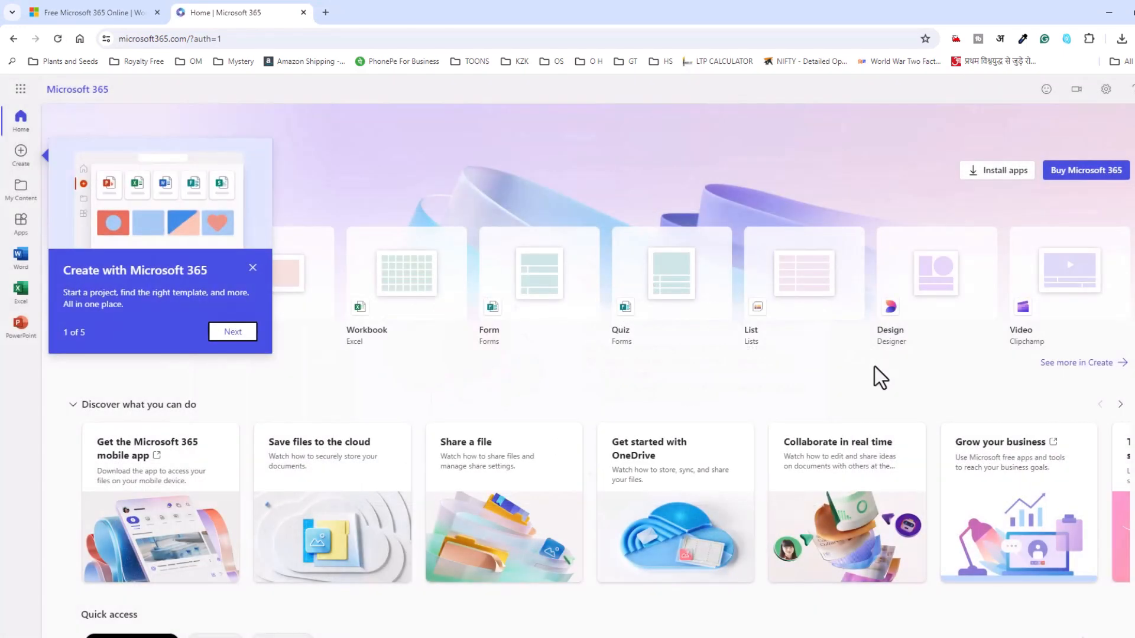
{"action": "left_click", "coordinate": [253, 268]}
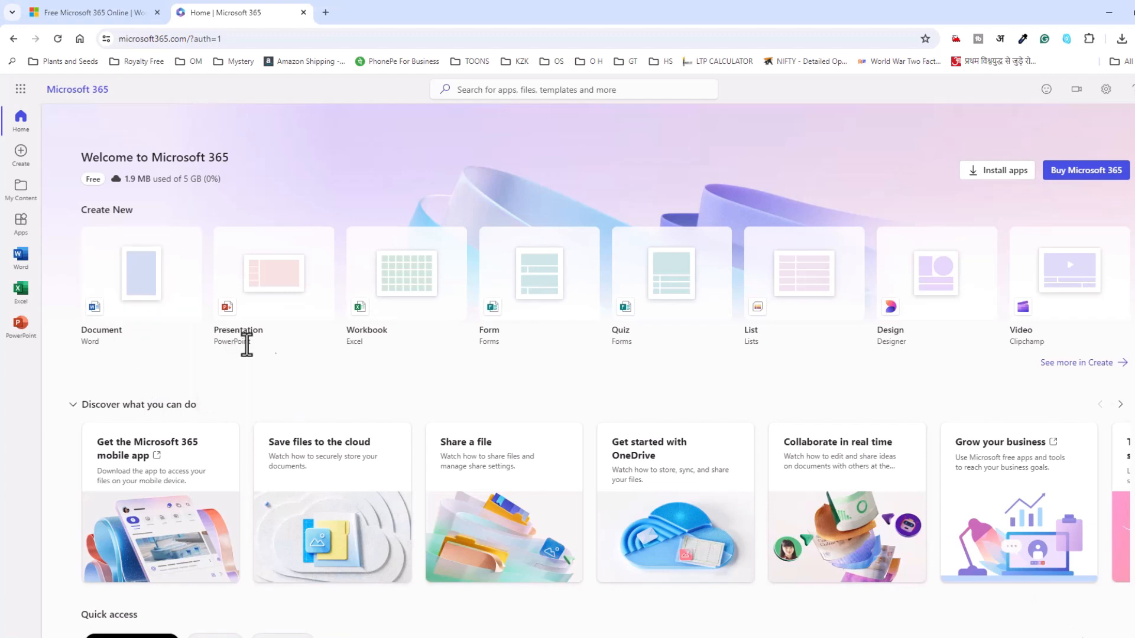
Create a new blank Excel workbook from the full Create page and show its data tools.
{"action": "left_click_drag", "start_coordinate": [347, 351], "coordinate": [363, 345]}
{"action": "left_click_drag", "start_coordinate": [487, 342], "coordinate": [503, 343]}
{"action": "left_click_drag", "start_coordinate": [748, 344], "coordinate": [767, 346]}
{"action": "left_click_drag", "start_coordinate": [883, 343], "coordinate": [914, 345]}
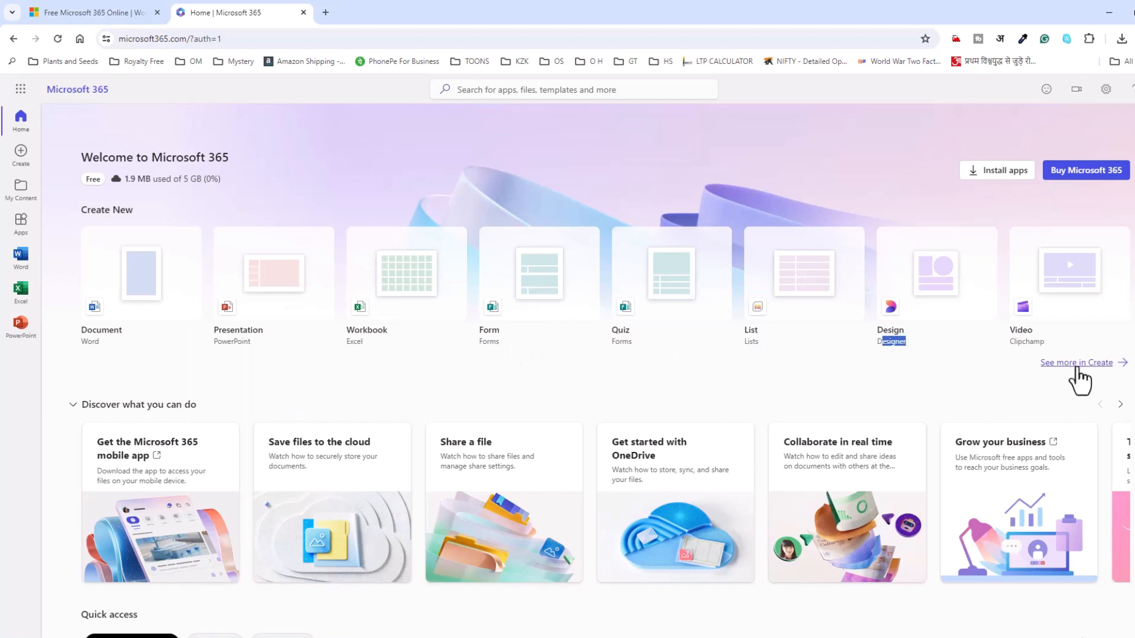
{"action": "left_click", "coordinate": [1102, 365]}
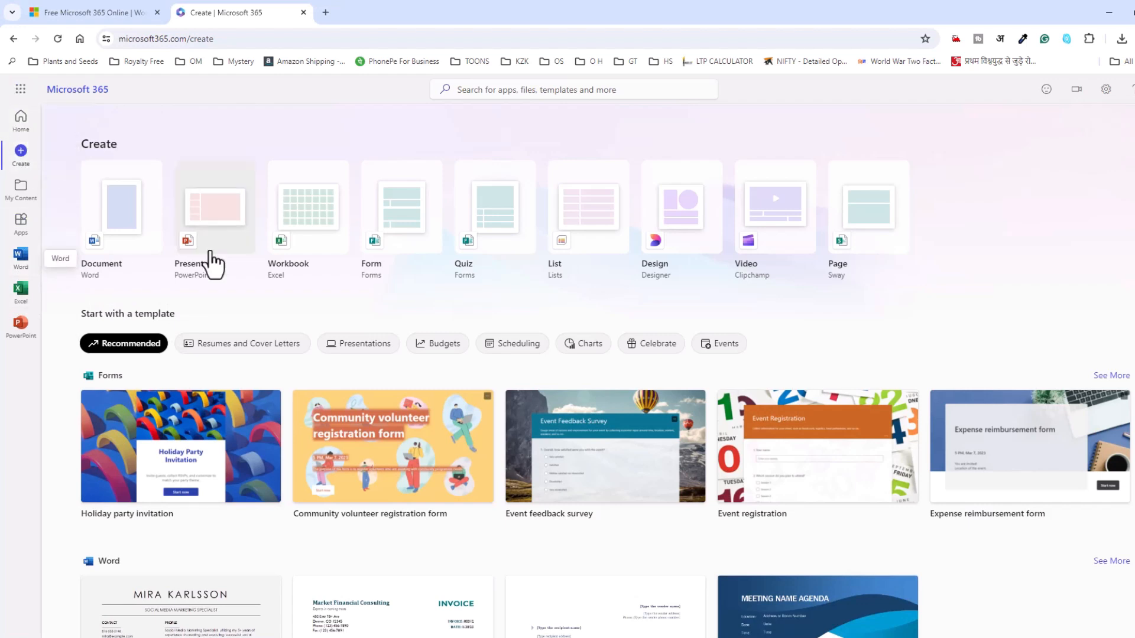
{"action": "left_click", "coordinate": [319, 217]}
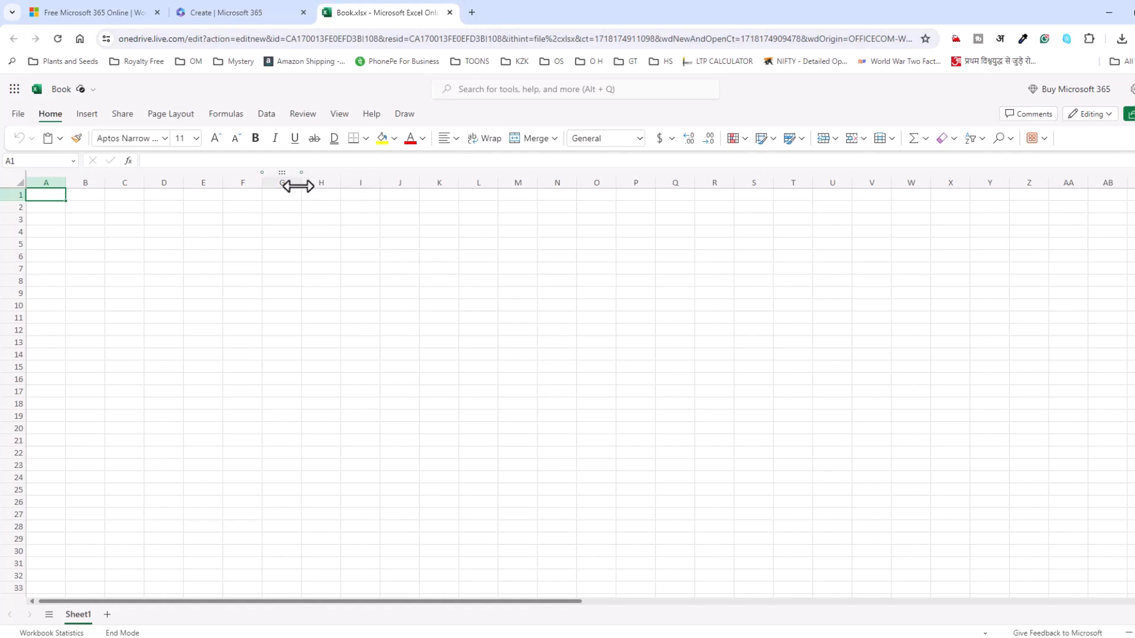
{"action": "left_click", "coordinate": [263, 114]}
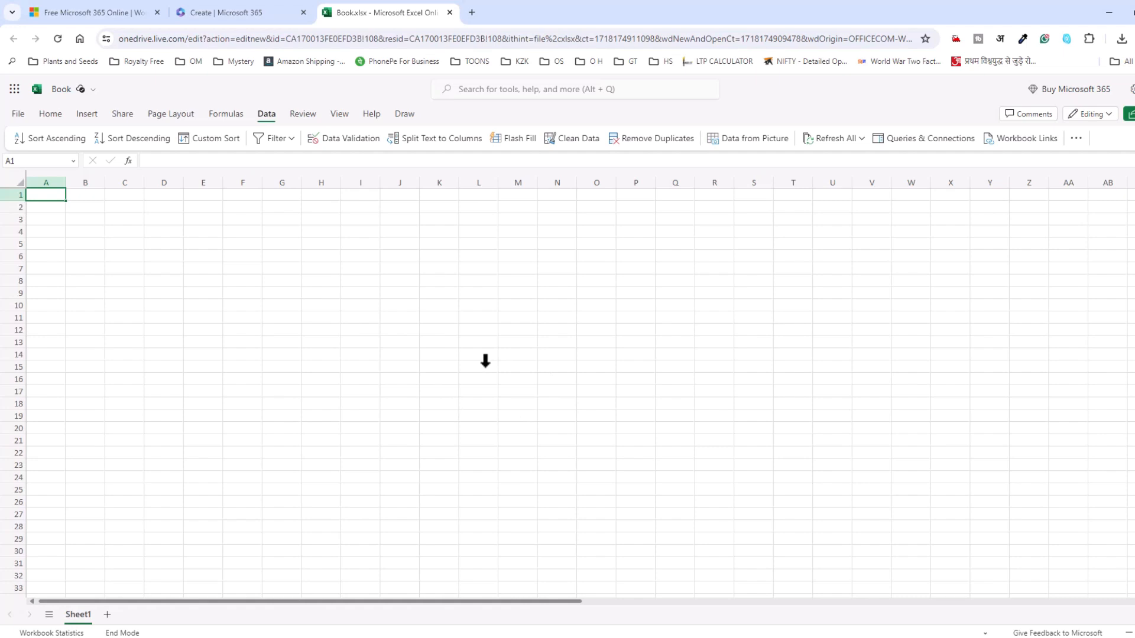
Switch back to the desktop Excel workbook Vexcel.xlsx and widen column A on Sheet5 to fit the full names.
{"action": "left_click", "coordinate": [1109, 12]}
{"action": "left_click", "coordinate": [635, 16]}
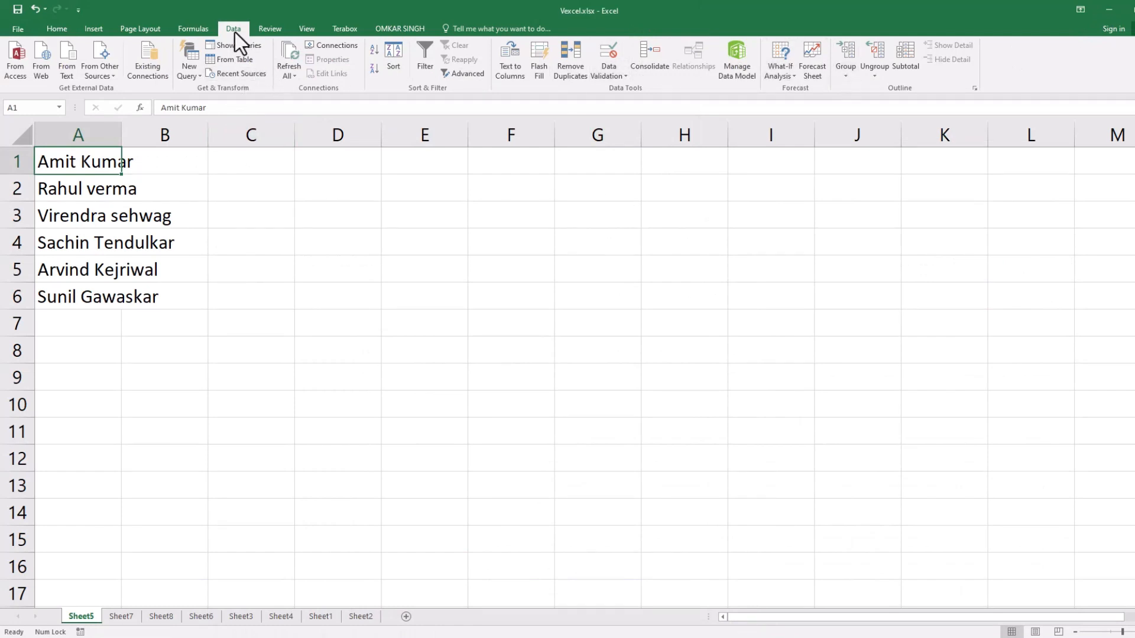
{"action": "left_click", "coordinate": [286, 270]}
{"action": "left_click_drag", "start_coordinate": [120, 140], "coordinate": [202, 134]}
{"action": "left_click", "coordinate": [444, 395]}
{"action": "left_click_drag", "start_coordinate": [142, 165], "coordinate": [144, 290]}
{"action": "left_click", "coordinate": [115, 170]}
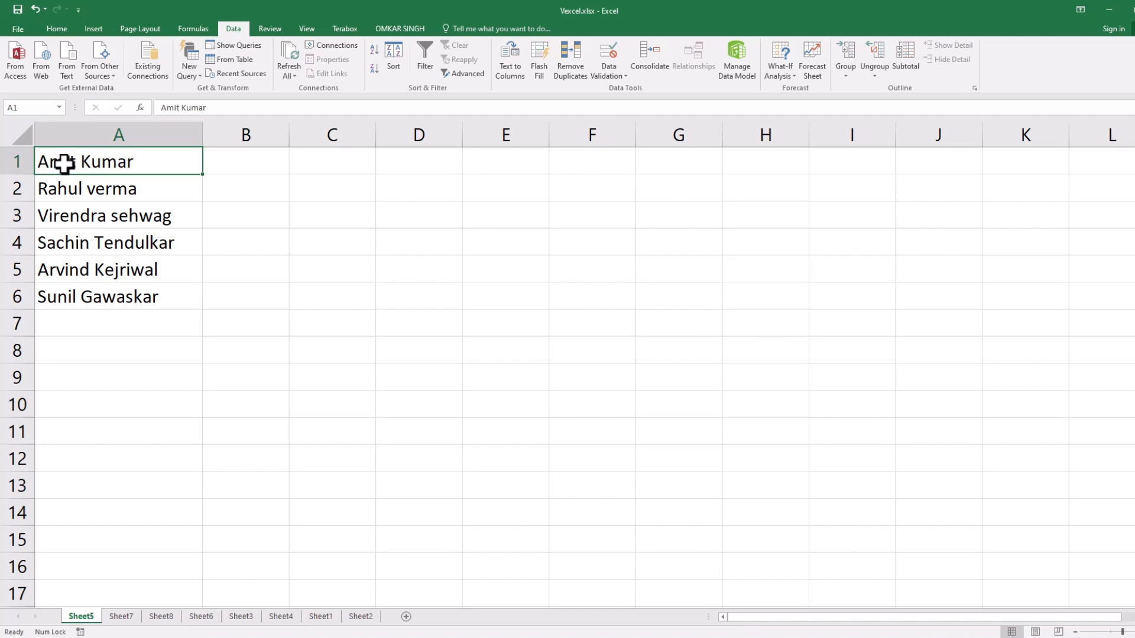
Enter the first name from A1 in cell B1 and the last name in cell C1 as examples.
{"action": "left_click", "coordinate": [230, 160]}
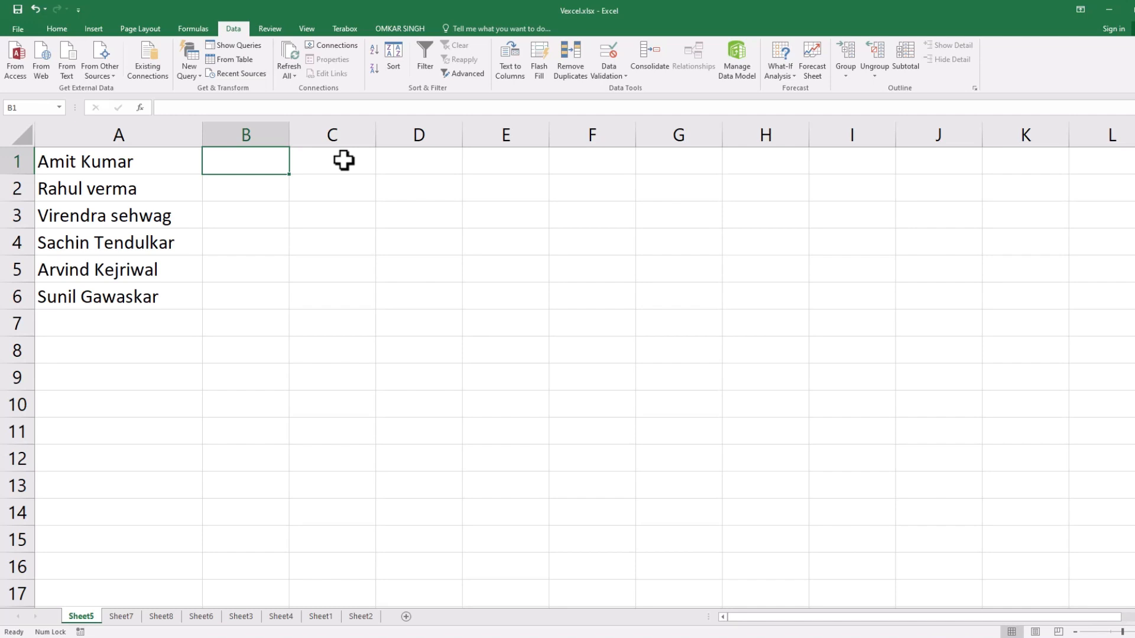
{"action": "type", "text": "A"}
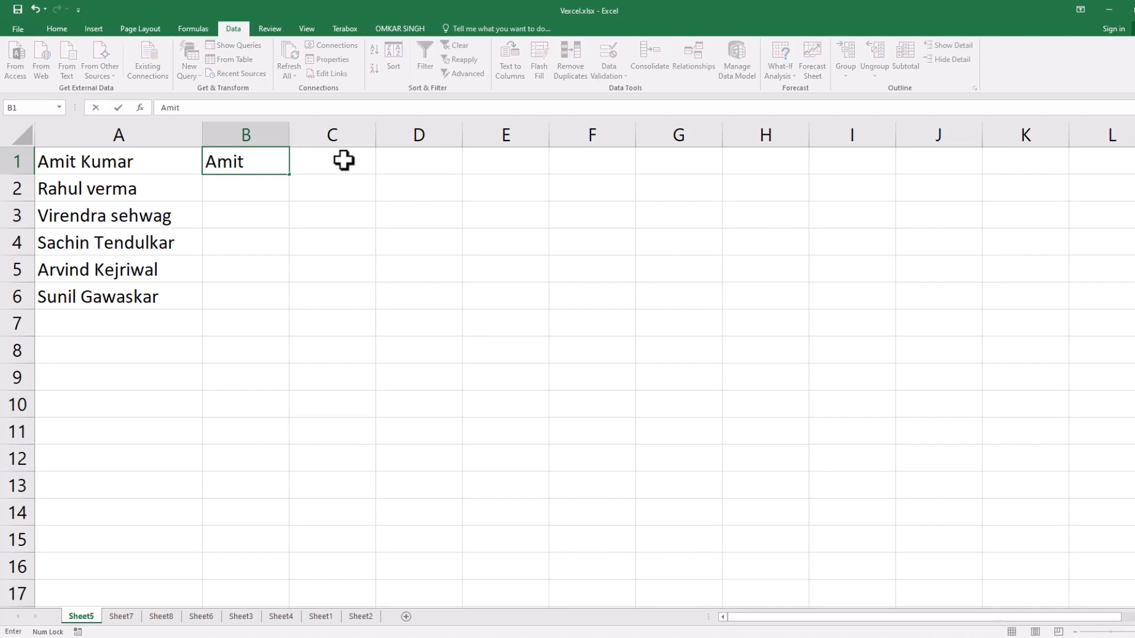
{"action": "type", "text": "mit"}
{"action": "left_click", "coordinate": [344, 160]}
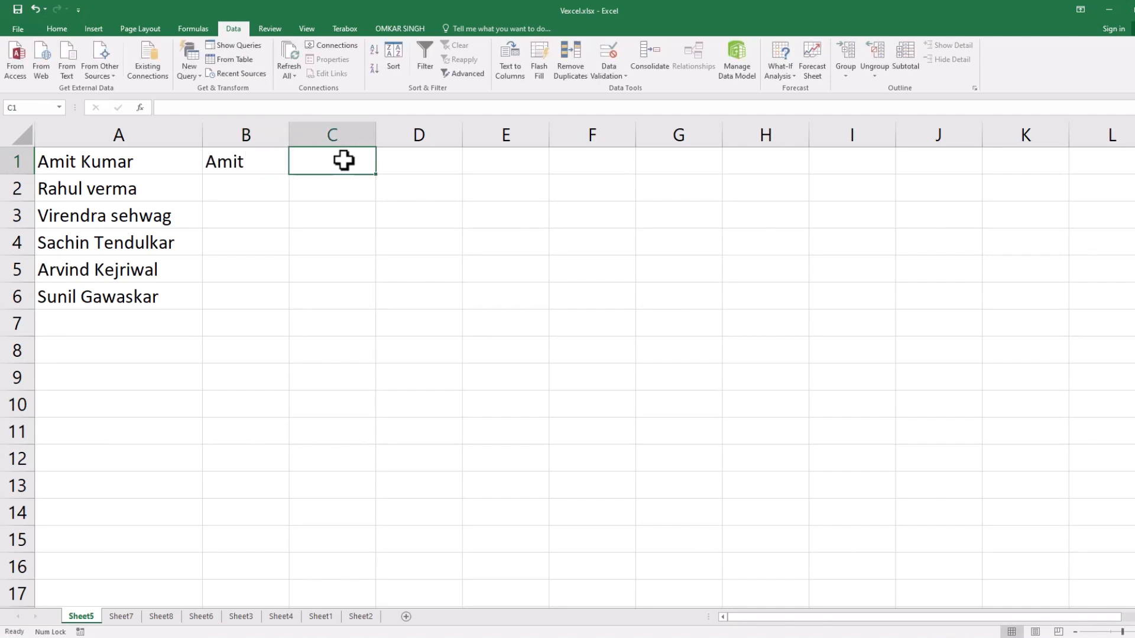
{"action": "type", "text": "Kumar"}
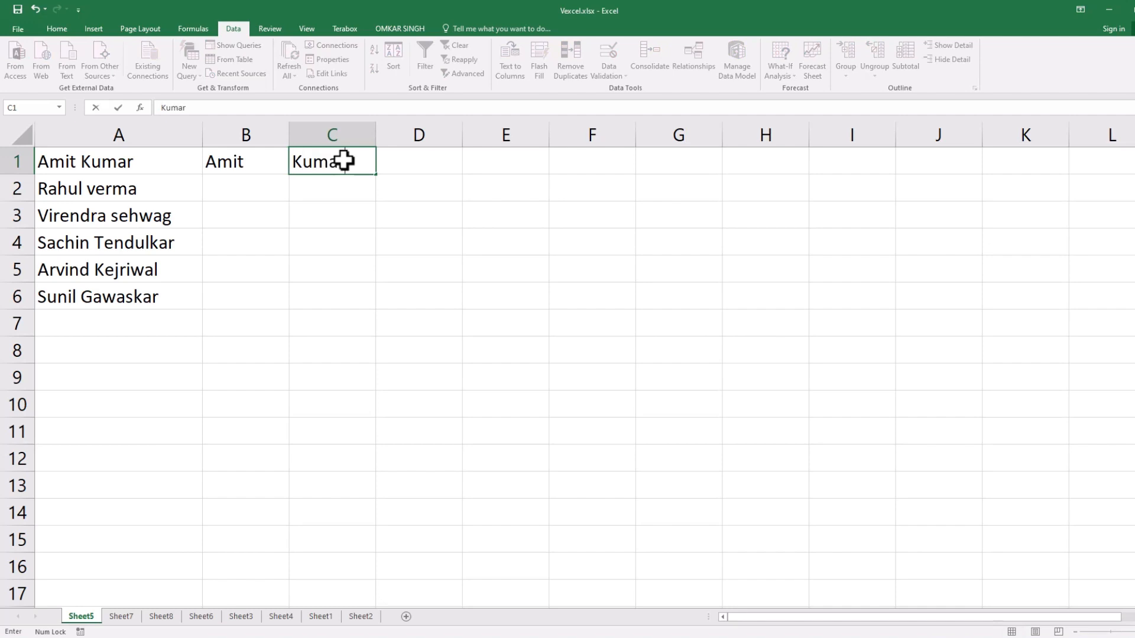
{"action": "left_click", "coordinate": [285, 276]}
Flash Fill B1:B6 with the first names from column A and compare them with the full names.
{"action": "left_click_drag", "start_coordinate": [238, 161], "coordinate": [228, 286]}
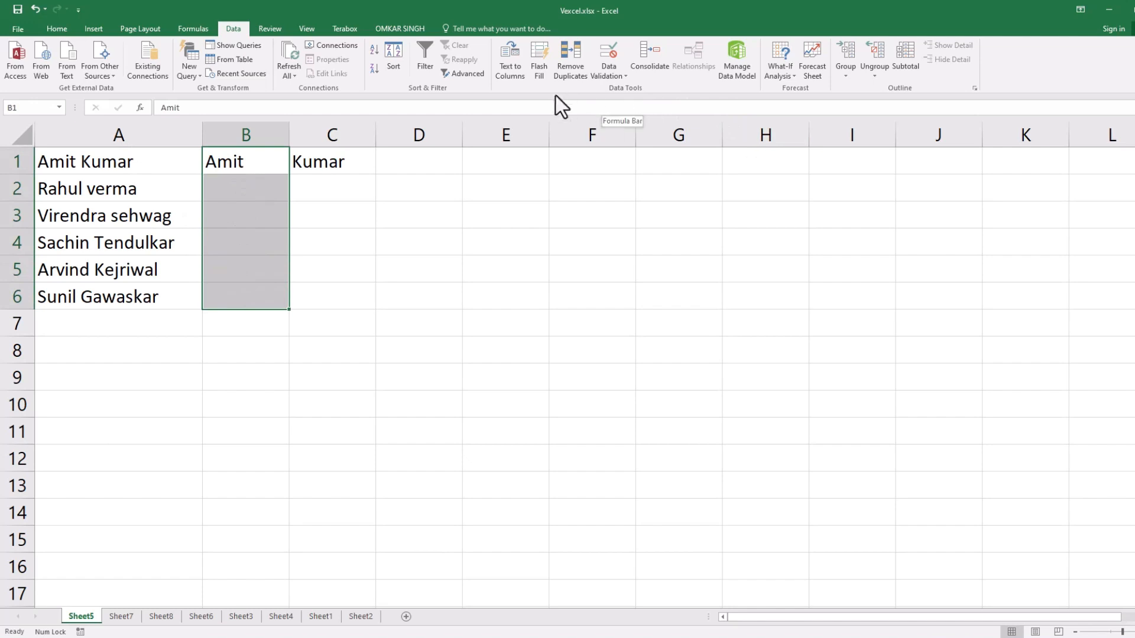
{"action": "left_click", "coordinate": [544, 52]}
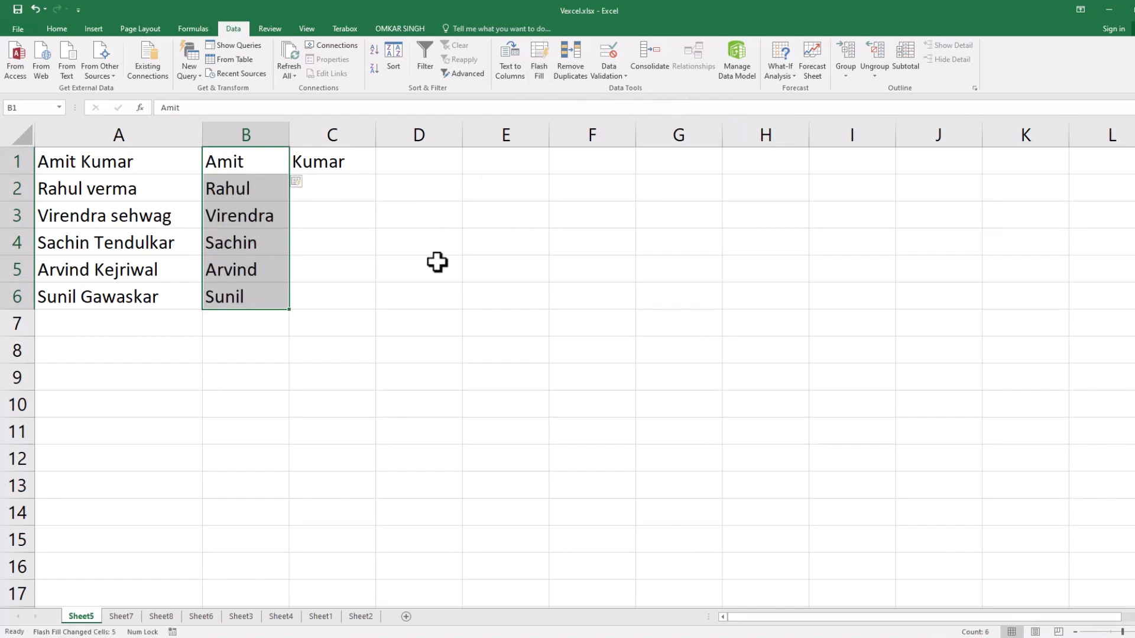
{"action": "left_click", "coordinate": [417, 273]}
{"action": "left_click", "coordinate": [225, 166]}
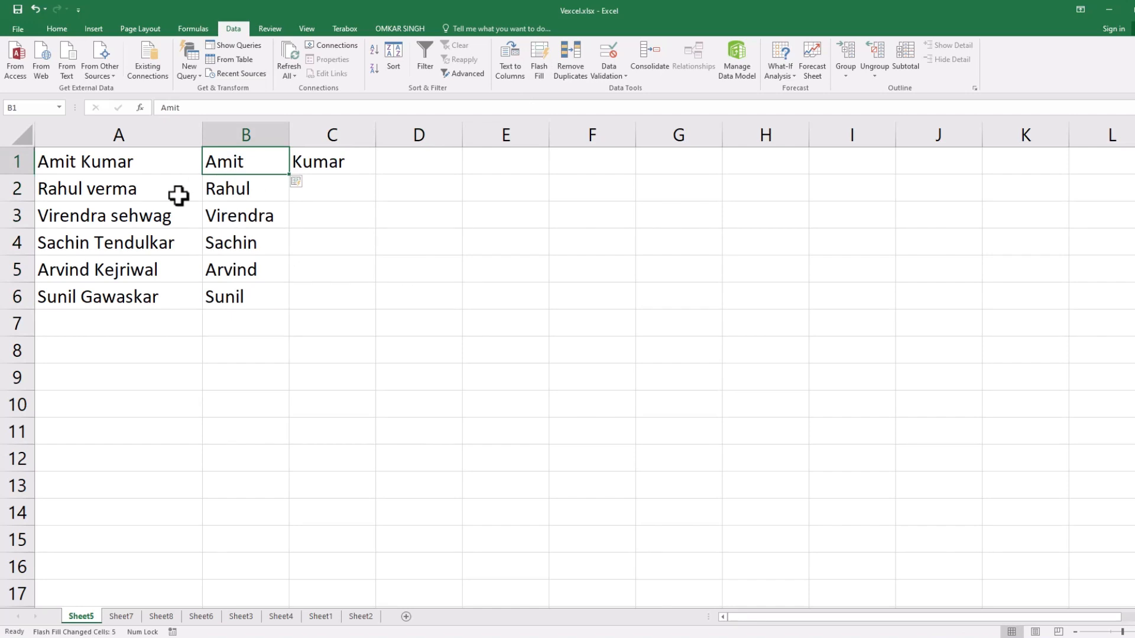
{"action": "left_click_drag", "start_coordinate": [136, 189], "coordinate": [142, 299]}
{"action": "left_click_drag", "start_coordinate": [250, 188], "coordinate": [247, 293]}
Flash Fill C1:C6 with the last names from column A.
{"action": "left_click_drag", "start_coordinate": [322, 162], "coordinate": [331, 296]}
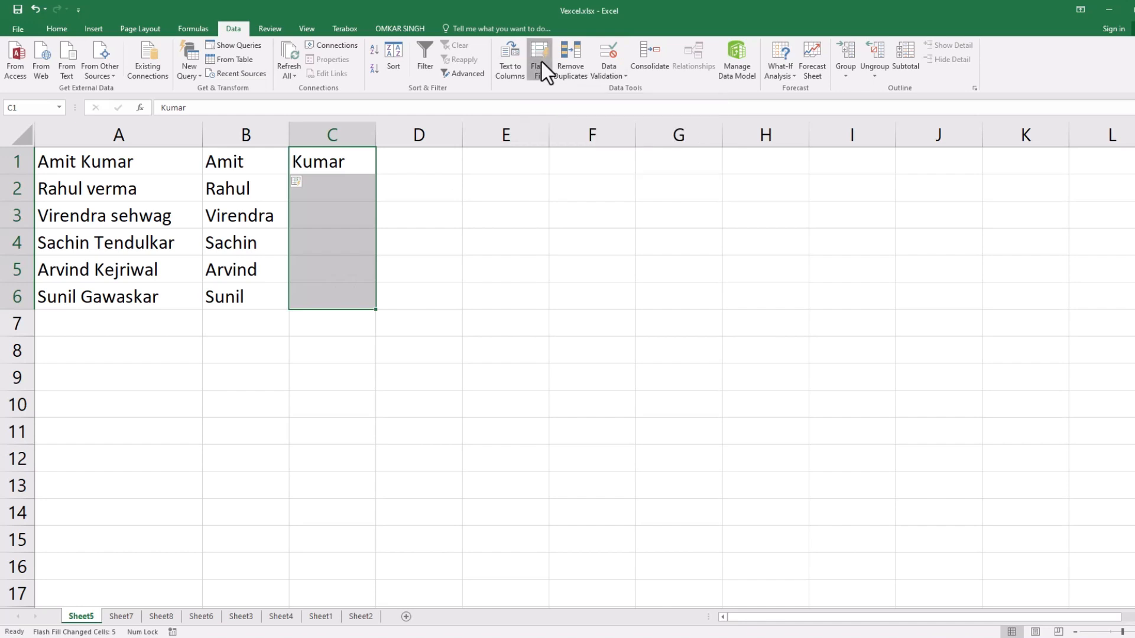
{"action": "left_click", "coordinate": [351, 159]}
{"action": "left_click_drag", "start_coordinate": [333, 160], "coordinate": [329, 294]}
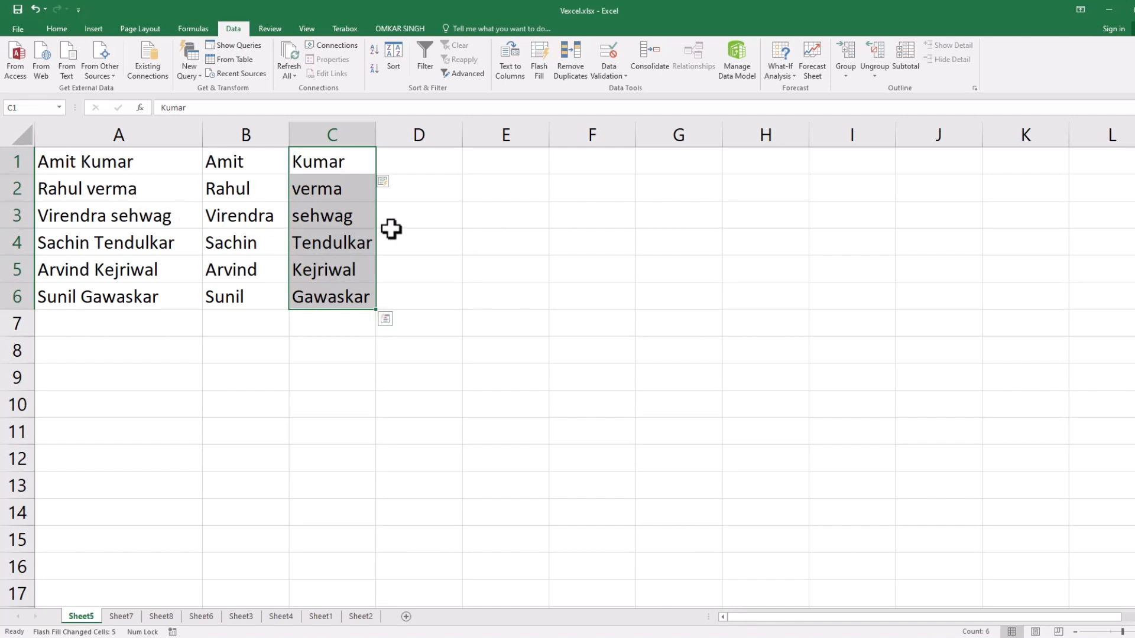
{"action": "left_click", "coordinate": [397, 277]}
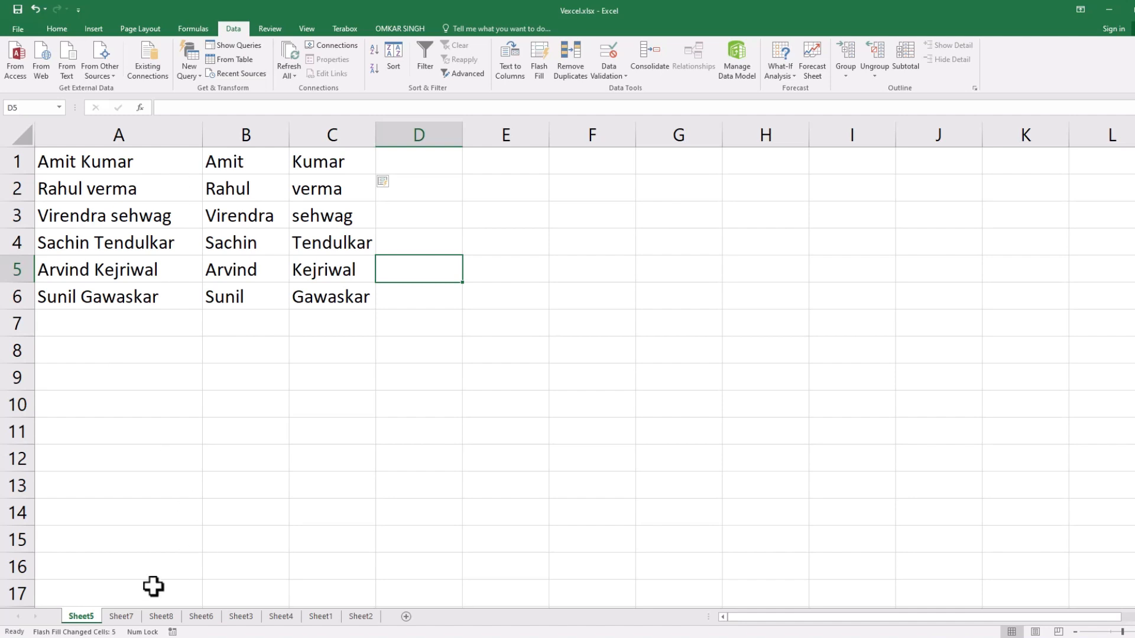
Go to Sheet7 and widen column A to fit the full names.
{"action": "left_click", "coordinate": [121, 616]}
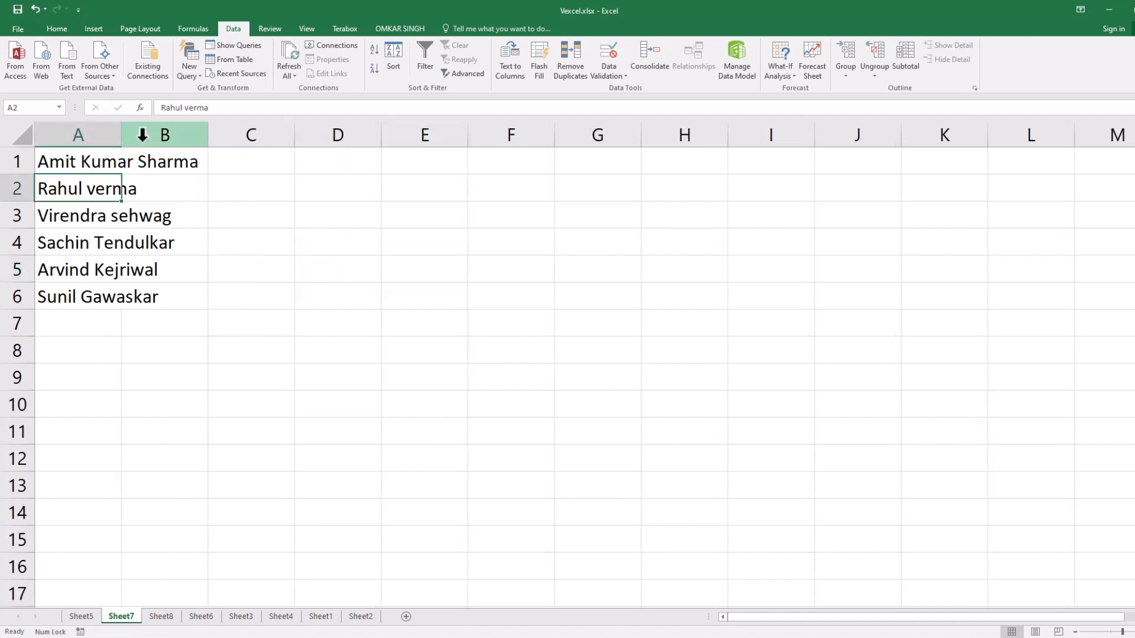
{"action": "left_click_drag", "start_coordinate": [121, 134], "coordinate": [219, 135]}
{"action": "left_click", "coordinate": [279, 261]}
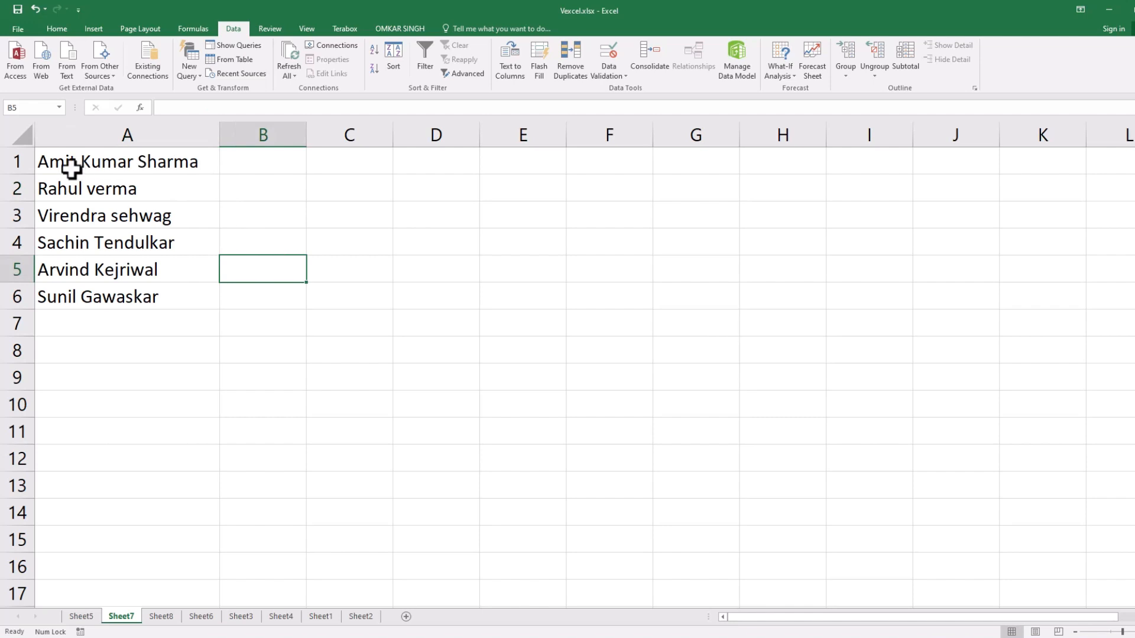
Enter the first name from A1 in B1, the middle name in C1 and the last name in D1 as examples.
{"action": "left_click_drag", "start_coordinate": [142, 157], "coordinate": [144, 296]}
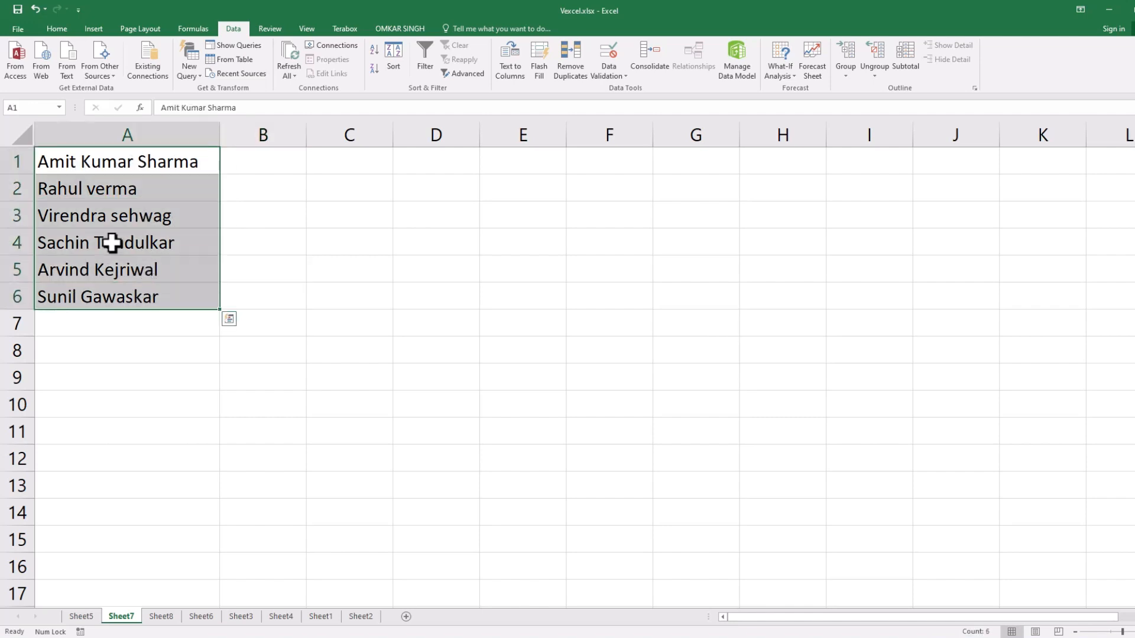
{"action": "left_click", "coordinate": [59, 163]}
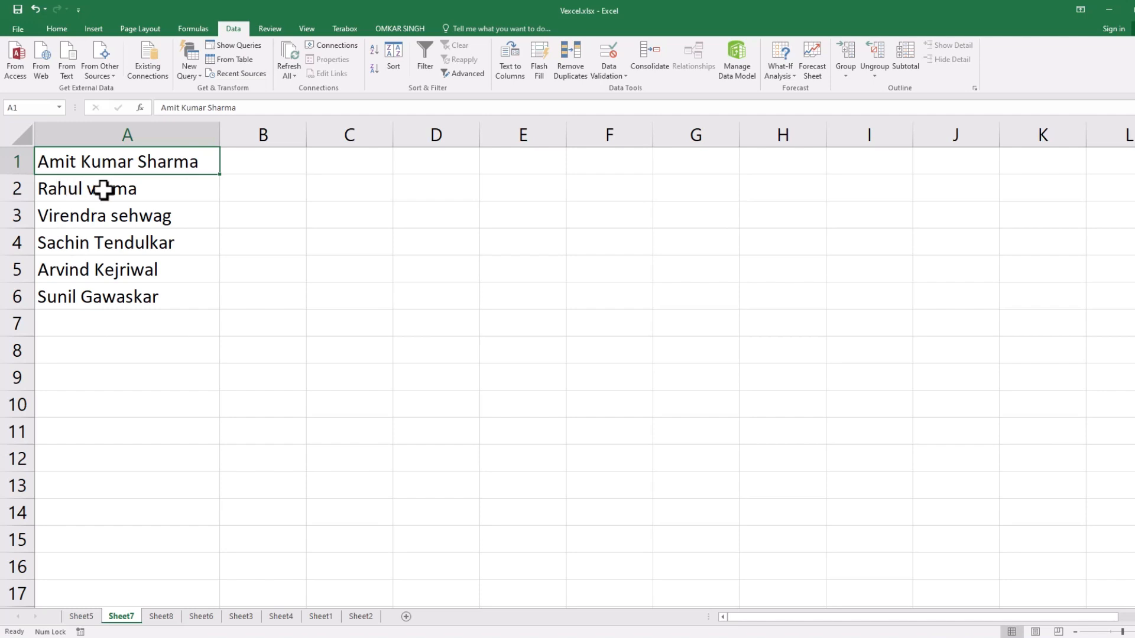
{"action": "left_click", "coordinate": [253, 159]}
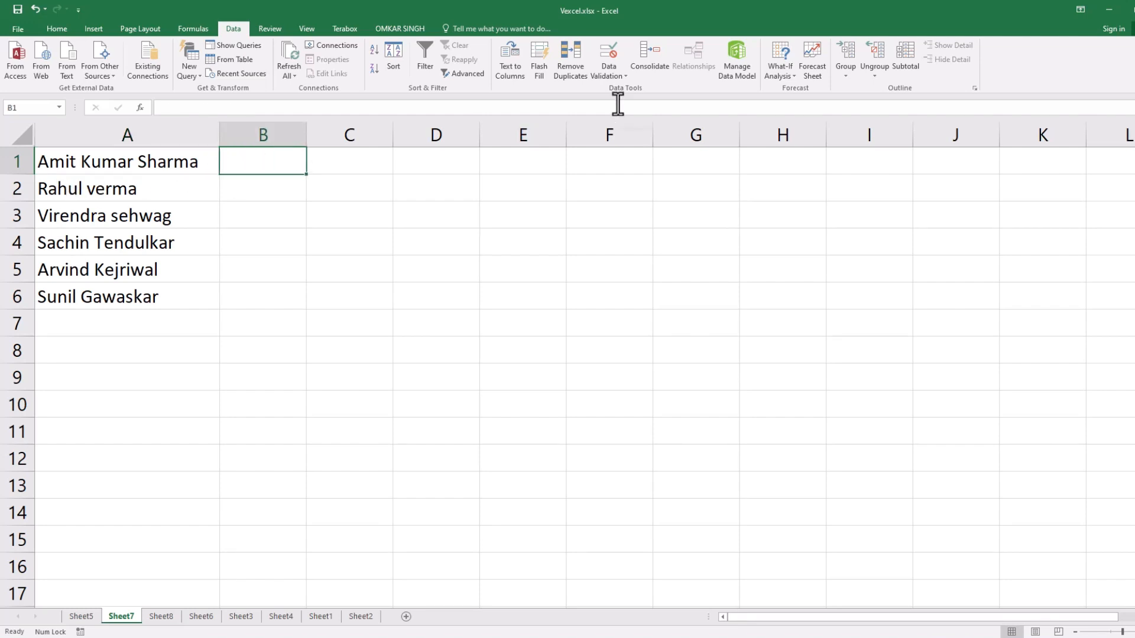
{"action": "type", "text": "Amit"}
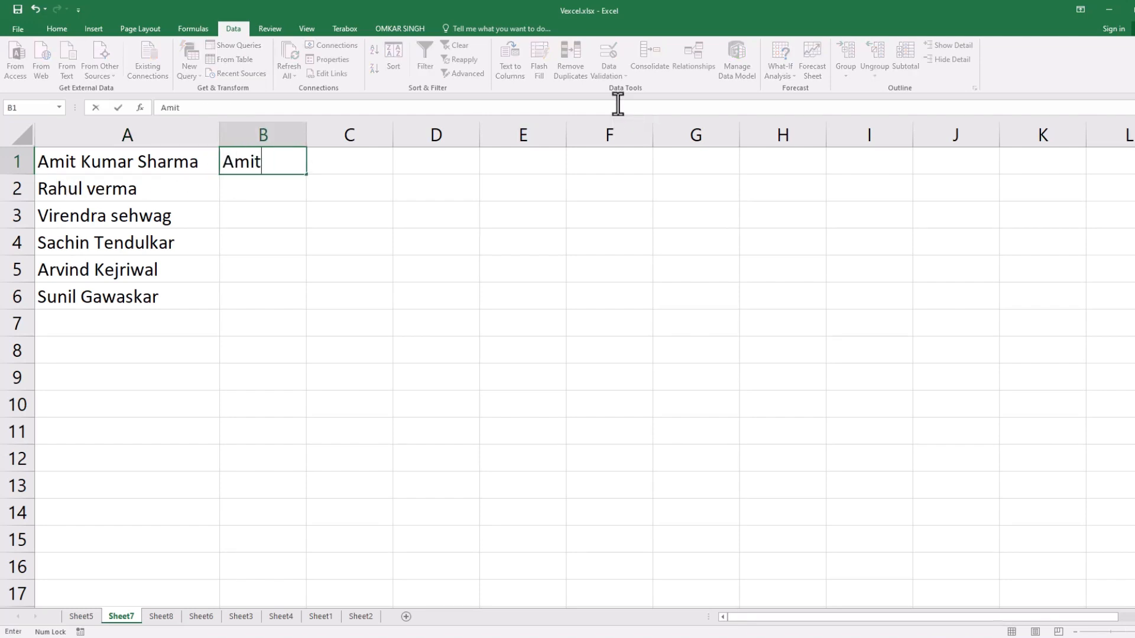
{"action": "key", "text": "Tab"}
{"action": "type", "text": "Kuma"}
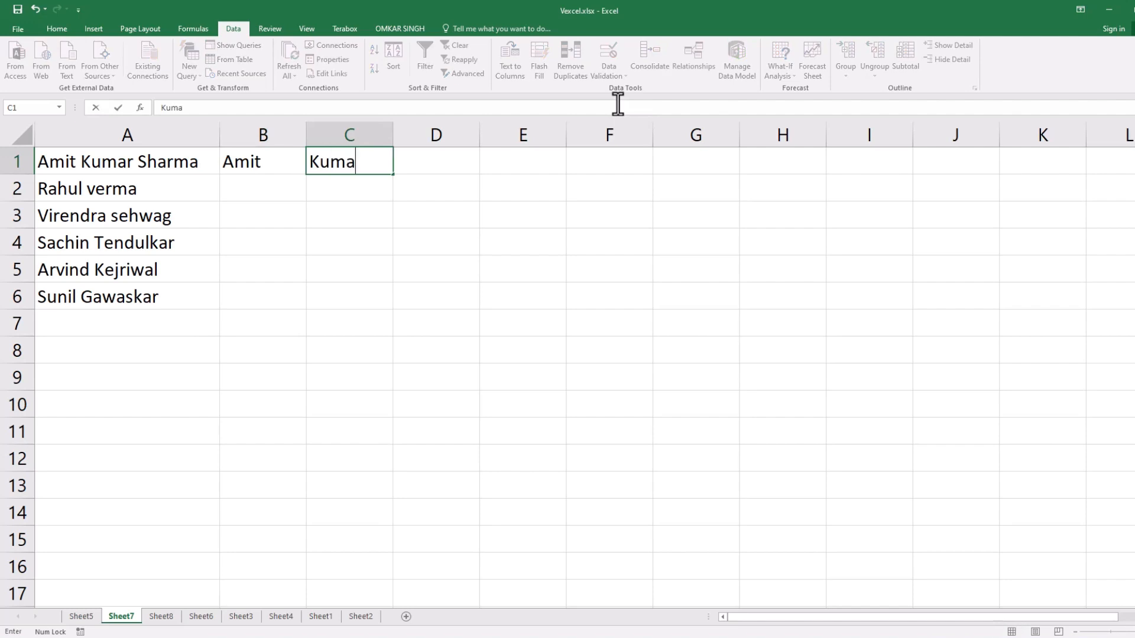
{"action": "key", "text": "Tab"}
{"action": "type", "text": "S"}
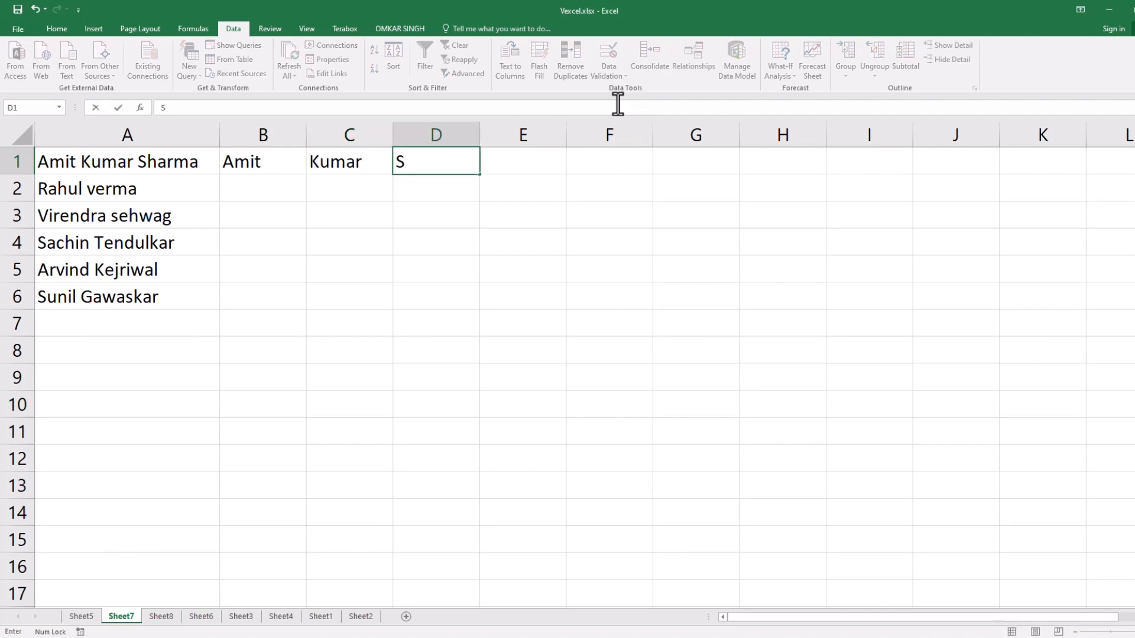
{"action": "key", "text": "Return"}
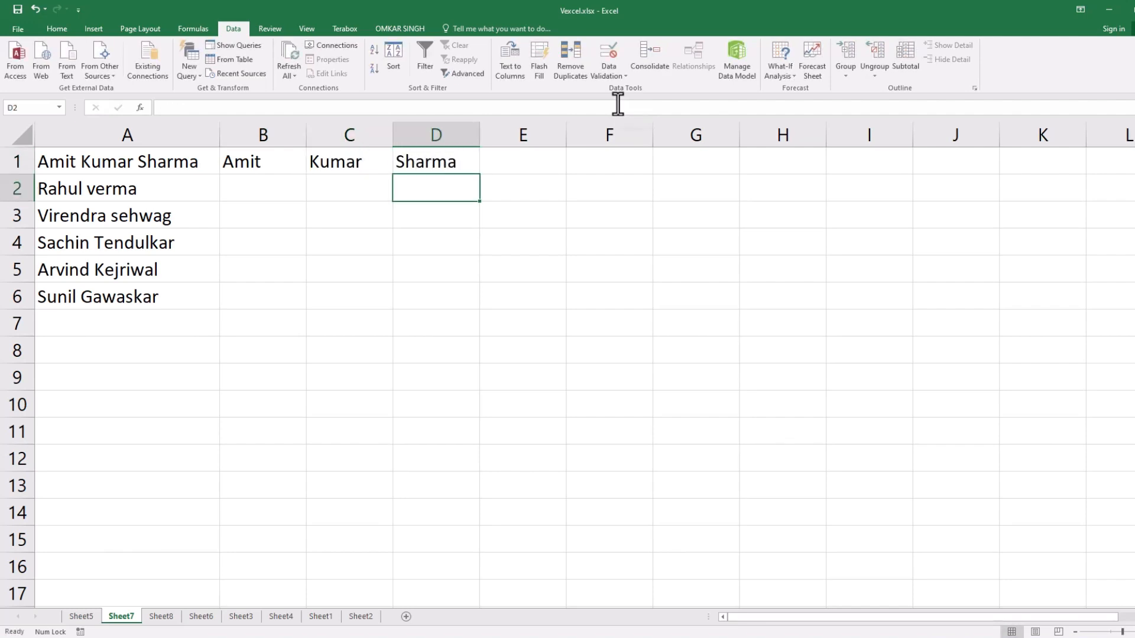
Flash Fill B1:B6 with the first names from column A.
{"action": "left_click_drag", "start_coordinate": [251, 162], "coordinate": [245, 294]}
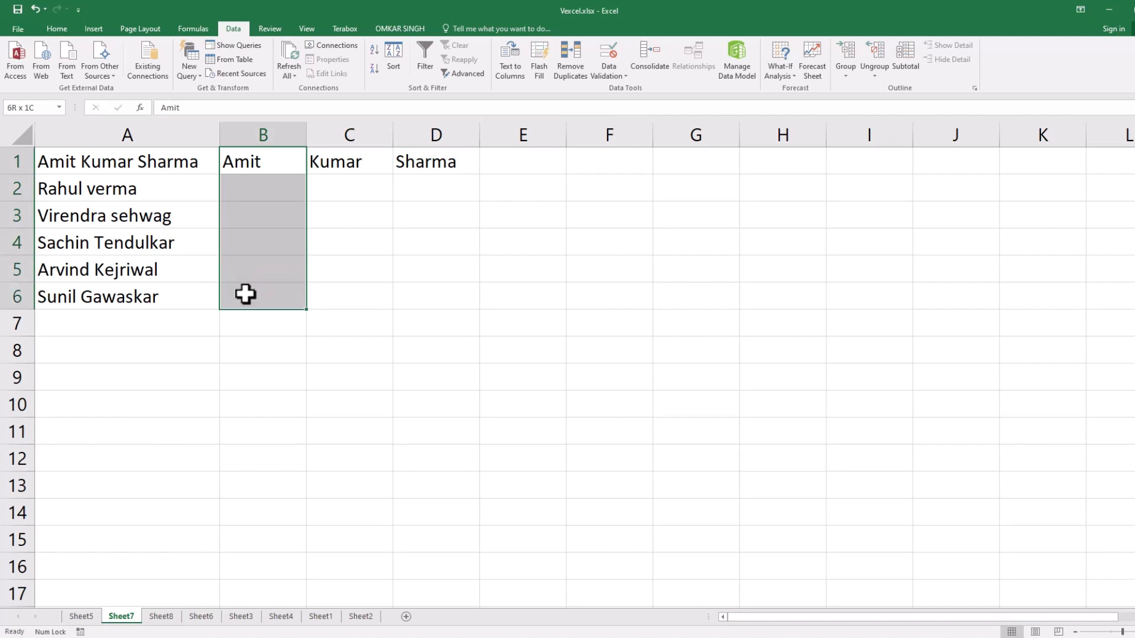
{"action": "left_click", "coordinate": [540, 71]}
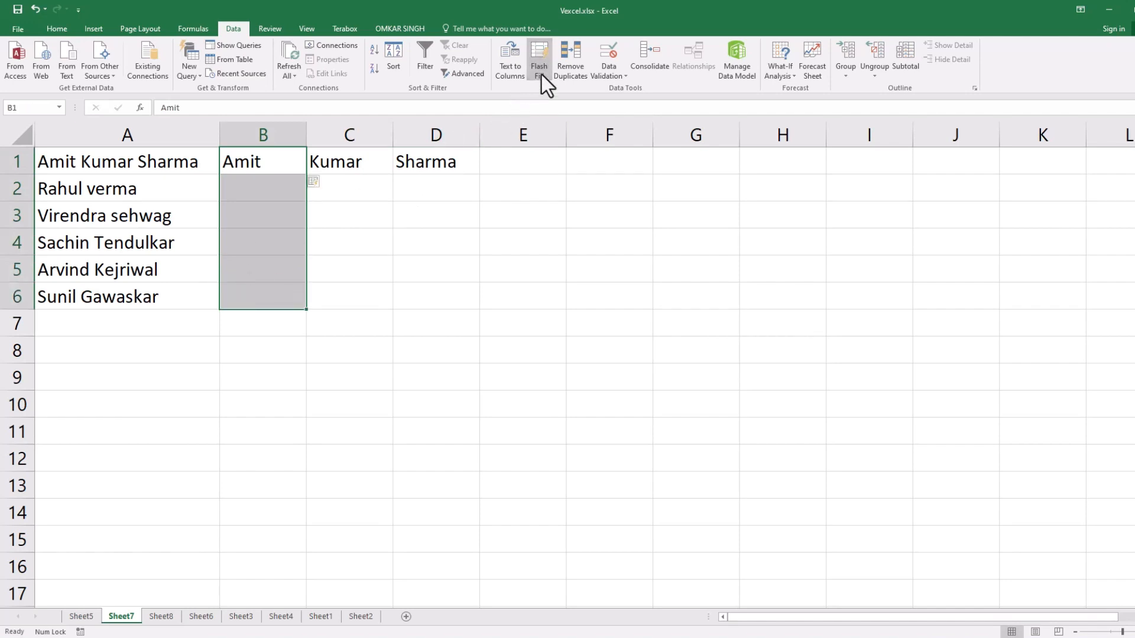
{"action": "left_click_drag", "start_coordinate": [251, 185], "coordinate": [243, 288]}
{"action": "left_click", "coordinate": [402, 269]}
Try to Flash Fill C1:C6 with the middle names from column A.
{"action": "left_click_drag", "start_coordinate": [357, 173], "coordinate": [354, 291]}
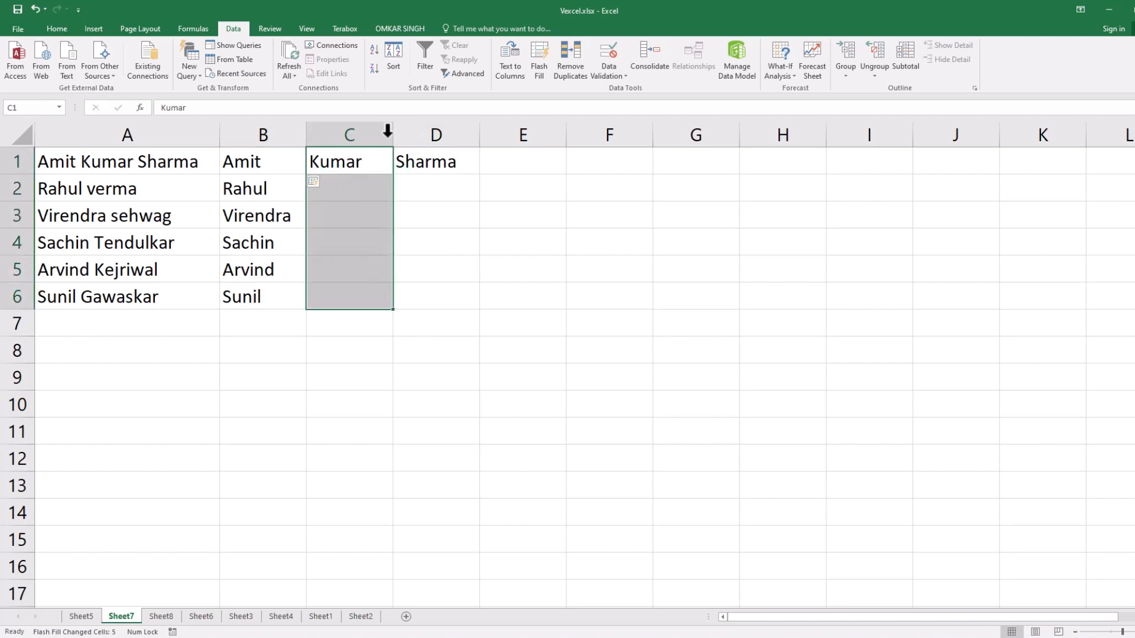
{"action": "left_click", "coordinate": [542, 49]}
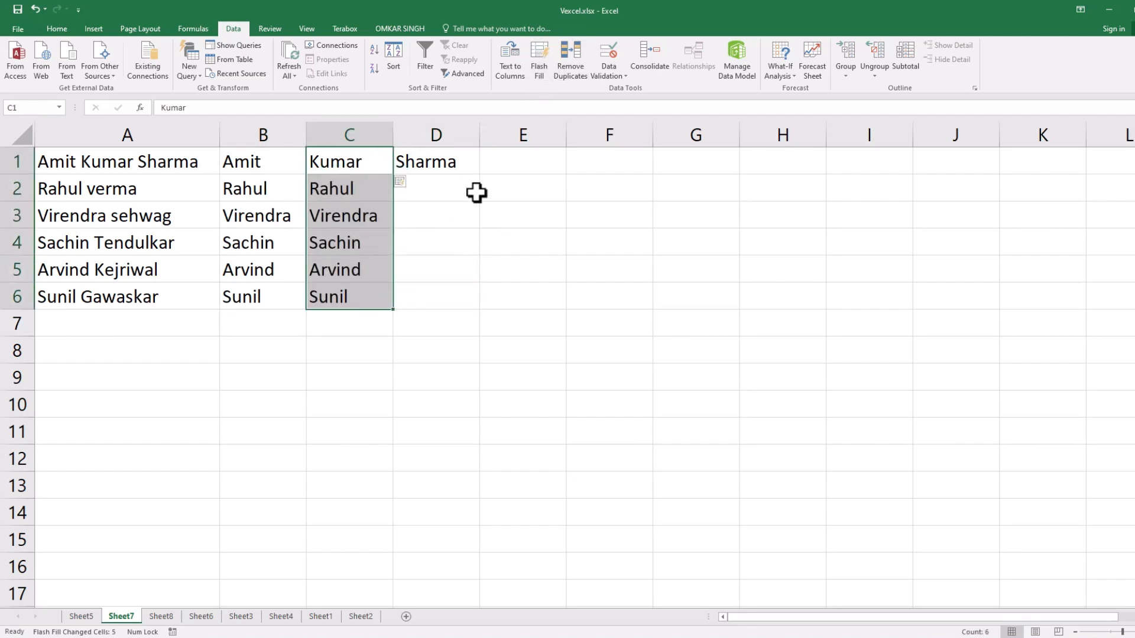
{"action": "left_click", "coordinate": [474, 193]}
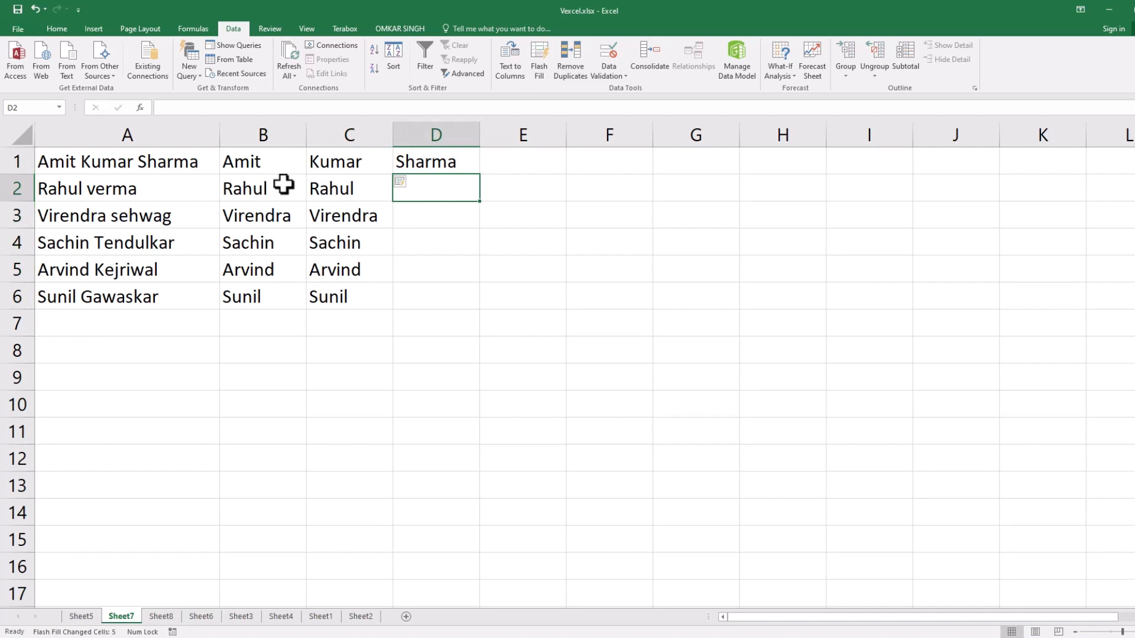
{"action": "left_click_drag", "start_coordinate": [337, 164], "coordinate": [336, 289]}
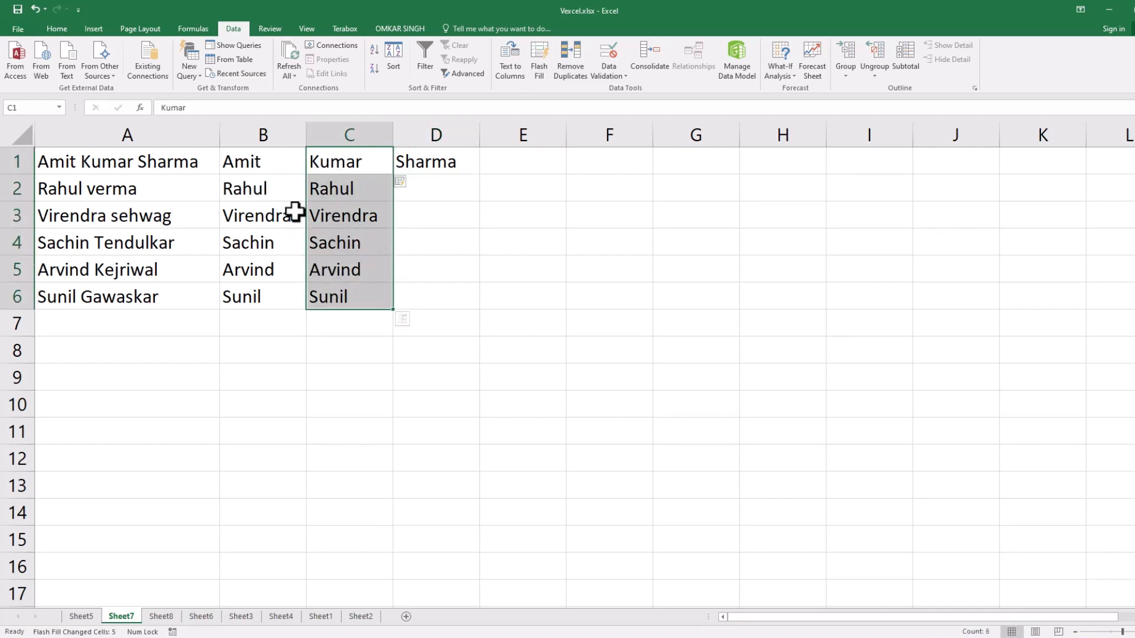
Flash Fill D1:D6 with the last names from column A and compare the entries in columns B and C.
{"action": "left_click_drag", "start_coordinate": [433, 164], "coordinate": [433, 296]}
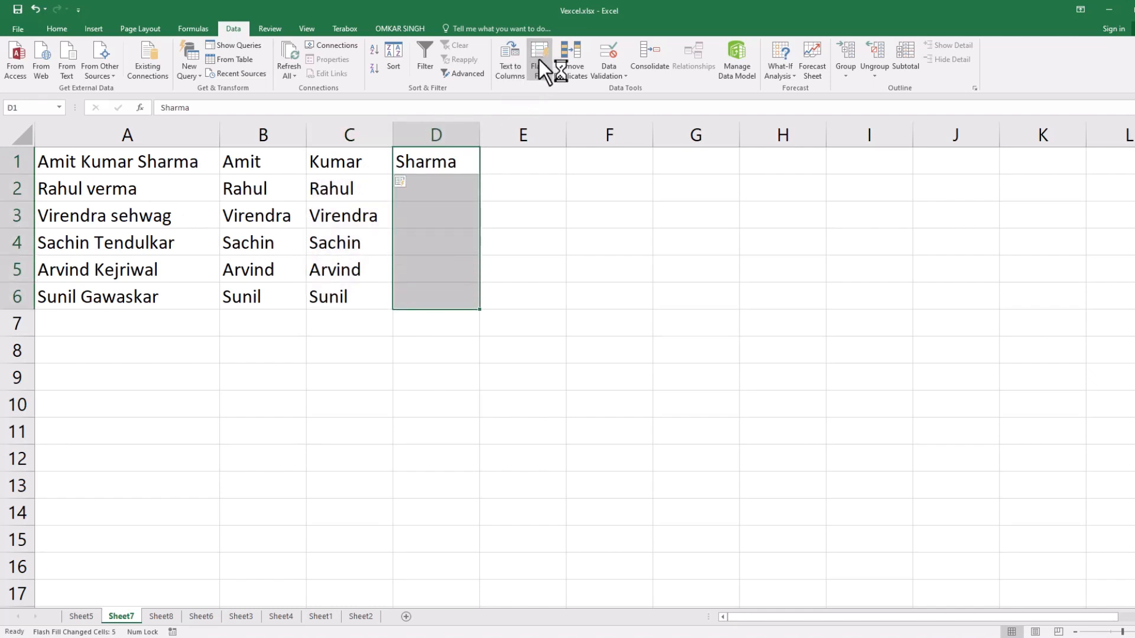
{"action": "left_click", "coordinate": [524, 292]}
{"action": "left_click_drag", "start_coordinate": [435, 162], "coordinate": [443, 295]}
{"action": "left_click", "coordinate": [172, 162]}
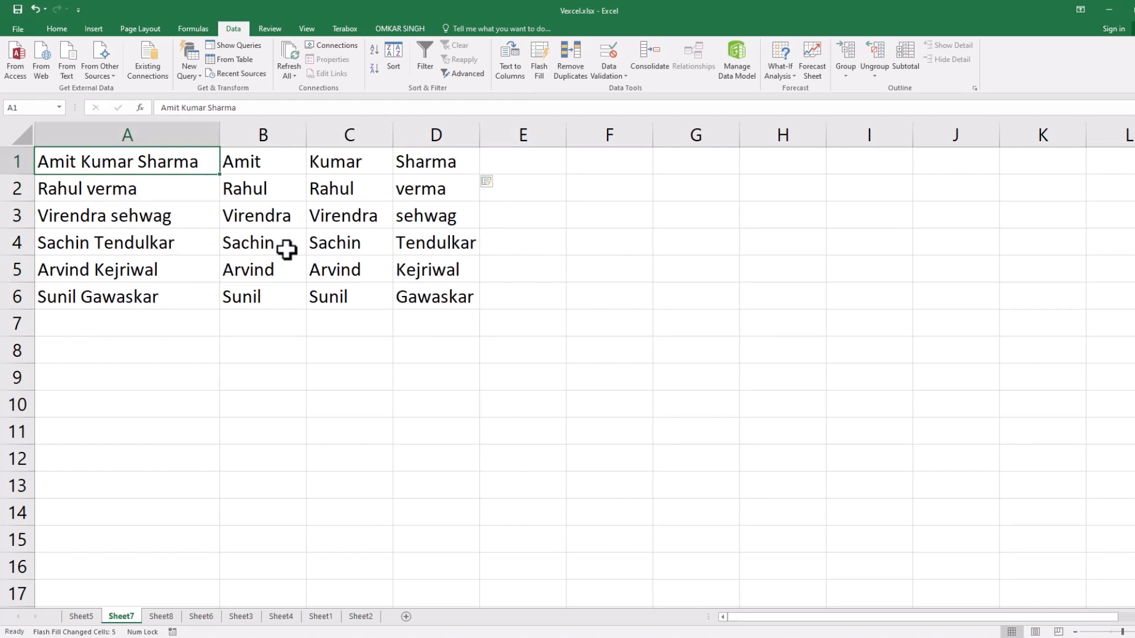
{"action": "left_click_drag", "start_coordinate": [339, 161], "coordinate": [342, 299]}
{"action": "left_click_drag", "start_coordinate": [265, 165], "coordinate": [312, 292]}
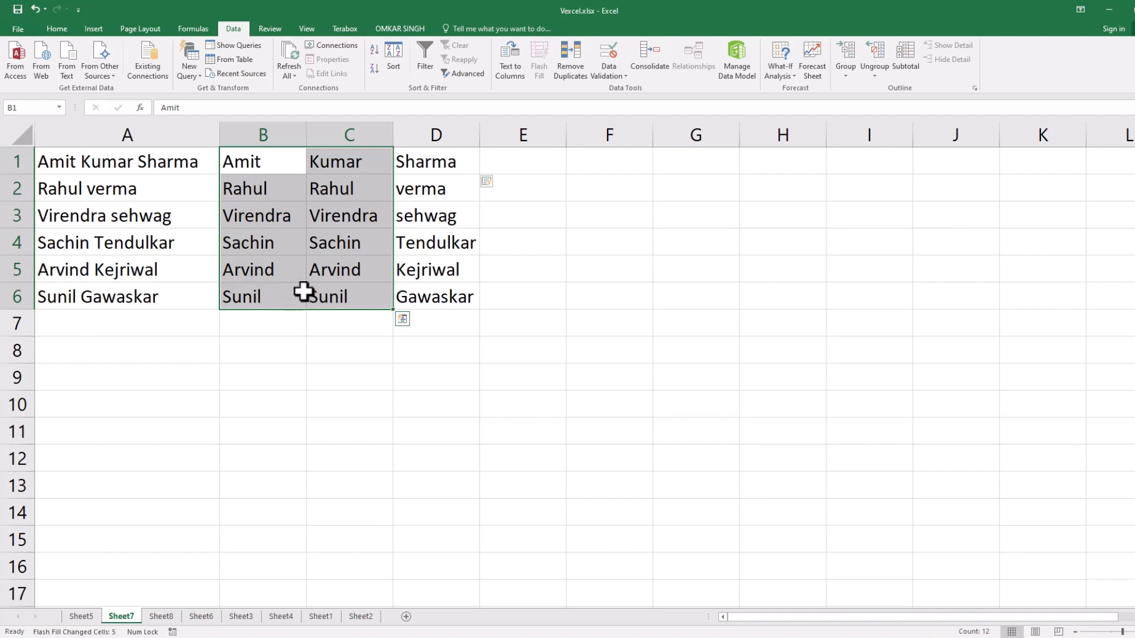
{"action": "left_click", "coordinate": [322, 370]}
Replace the entry in B1 with the first and middle names from A1 together.
{"action": "left_click", "coordinate": [280, 164]}
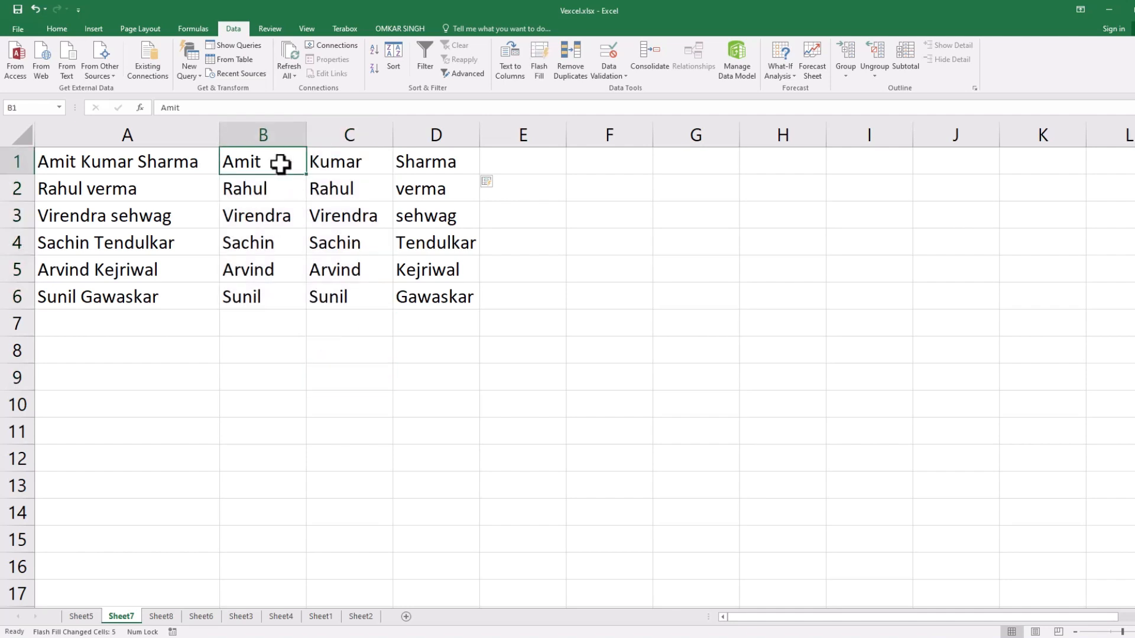
{"action": "type", "text": "A"}
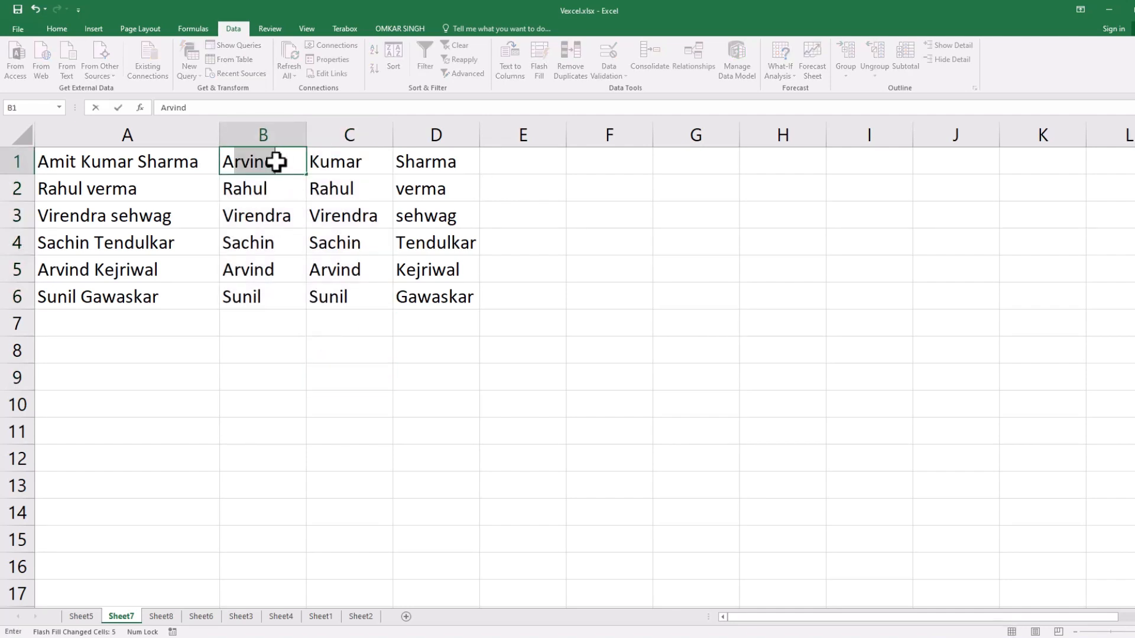
{"action": "type", "text": "mik"}
{"action": "type", "text": " Kumar"}
{"action": "key", "text": "Return"}
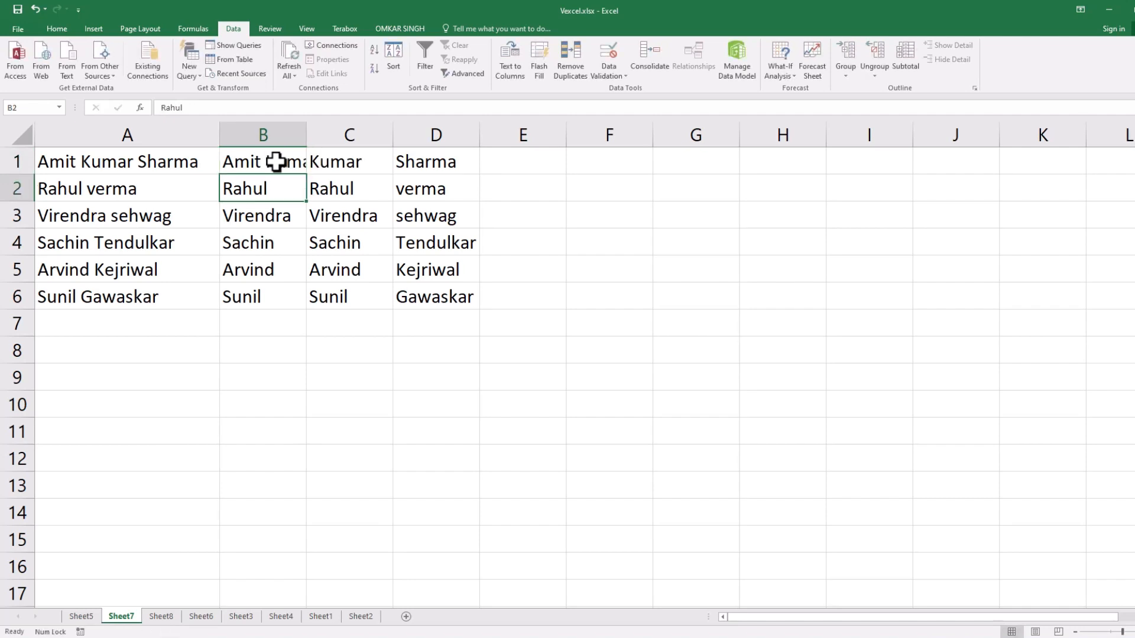
Clear the middle-name entries from C1:C7.
{"action": "left_click_drag", "start_coordinate": [328, 158], "coordinate": [342, 314]}
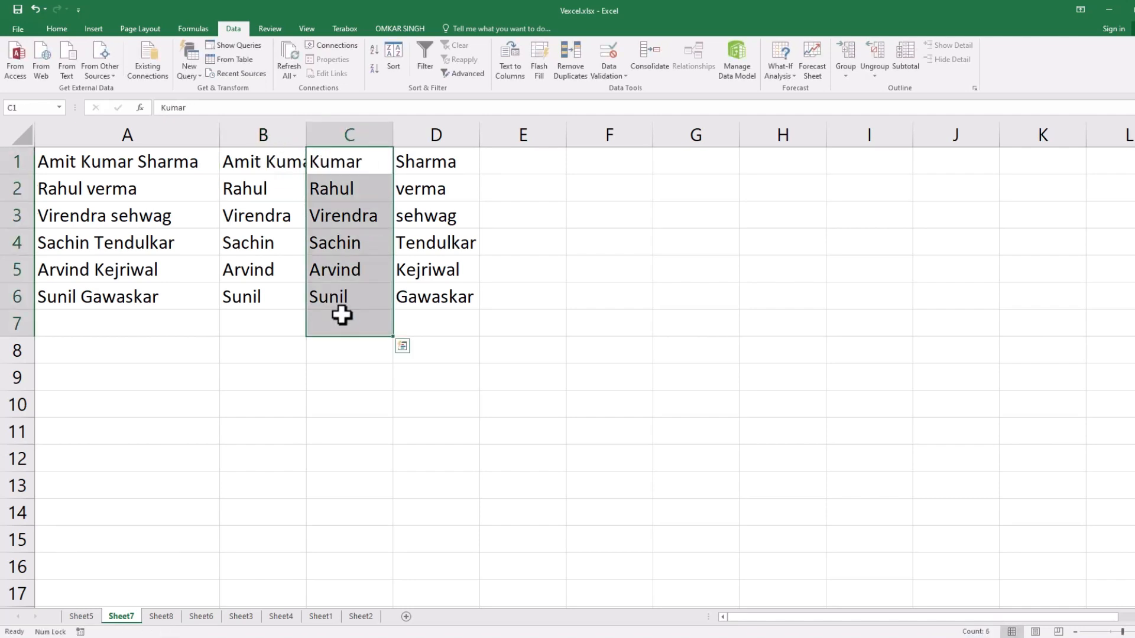
{"action": "key", "text": "Delete"}
{"action": "left_click", "coordinate": [311, 368]}
Clear B2:B6, Flash Fill B1:B6 from the new B1 example and compare it with the full names in column A.
{"action": "left_click_drag", "start_coordinate": [260, 161], "coordinate": [268, 296]}
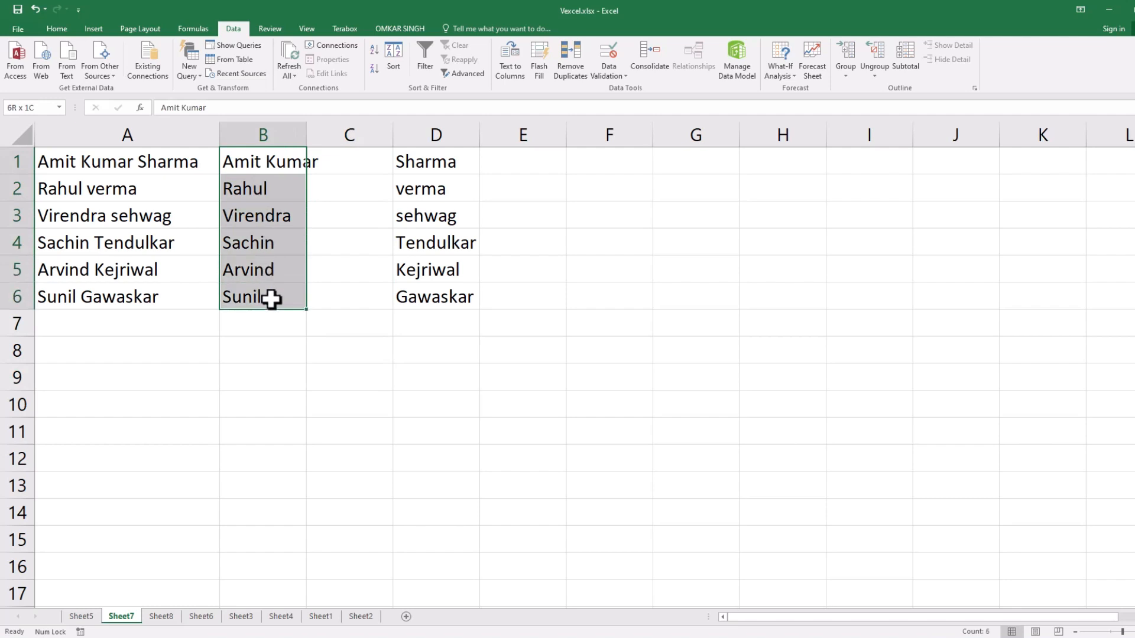
{"action": "left_click", "coordinate": [274, 188]}
{"action": "left_click_drag", "start_coordinate": [274, 188], "coordinate": [274, 286]}
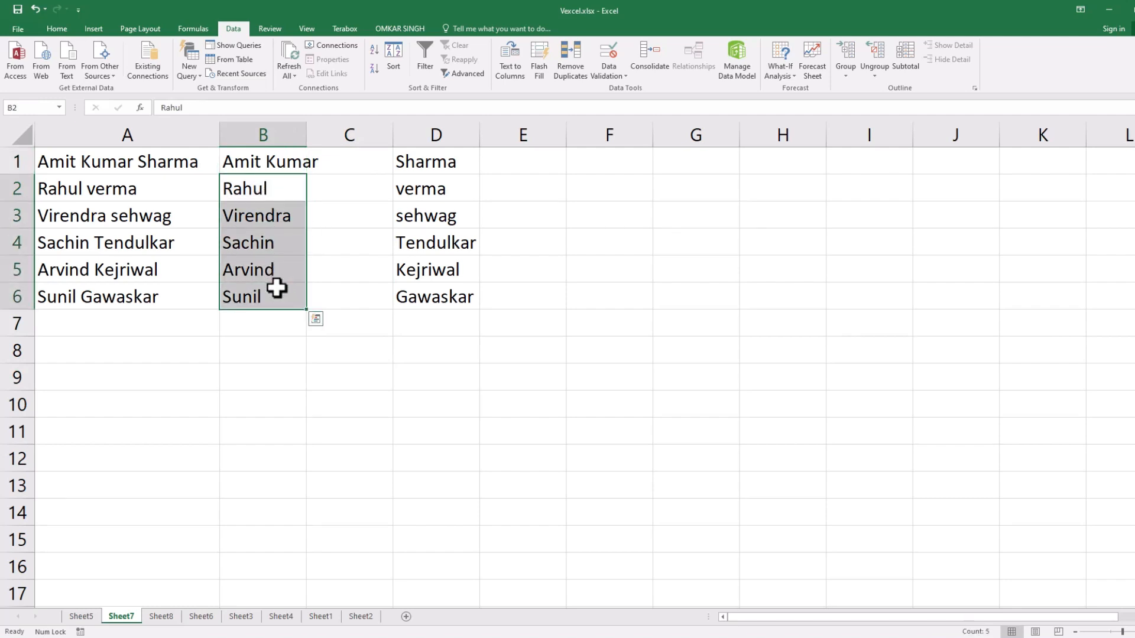
{"action": "key", "text": "Delete"}
{"action": "left_click_drag", "start_coordinate": [255, 222], "coordinate": [261, 293]}
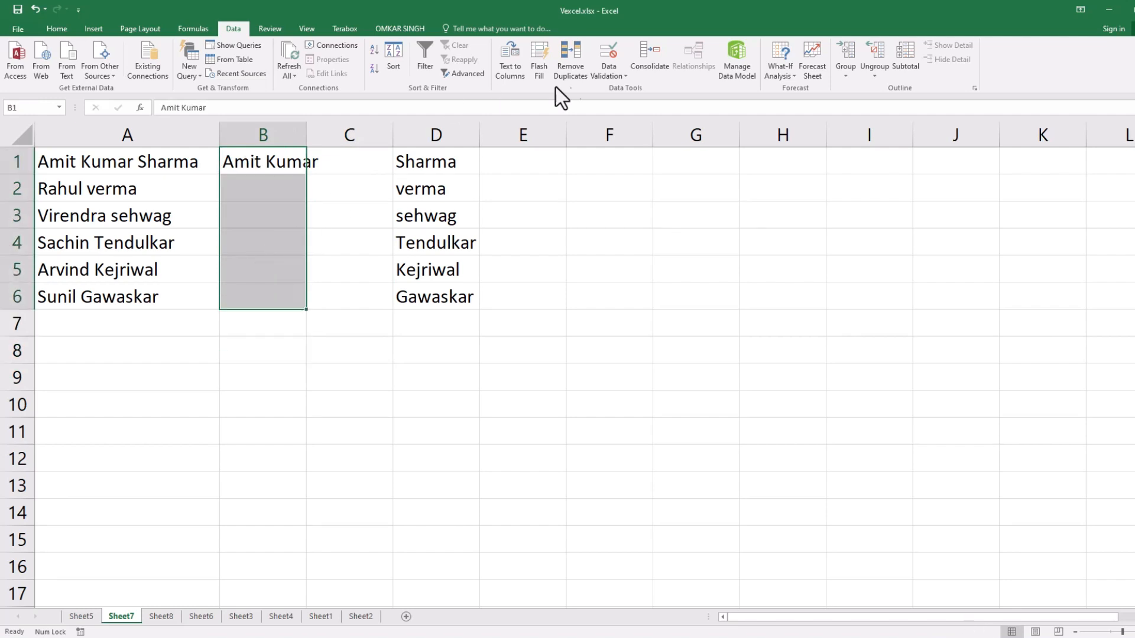
{"action": "left_click", "coordinate": [538, 62]}
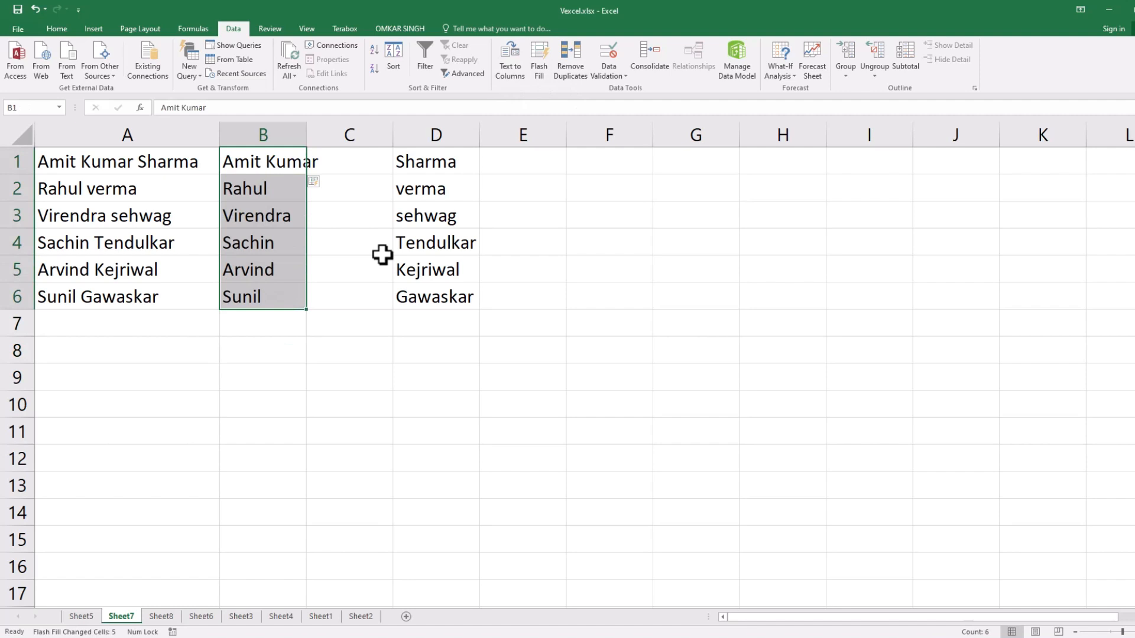
{"action": "left_click", "coordinate": [370, 372]}
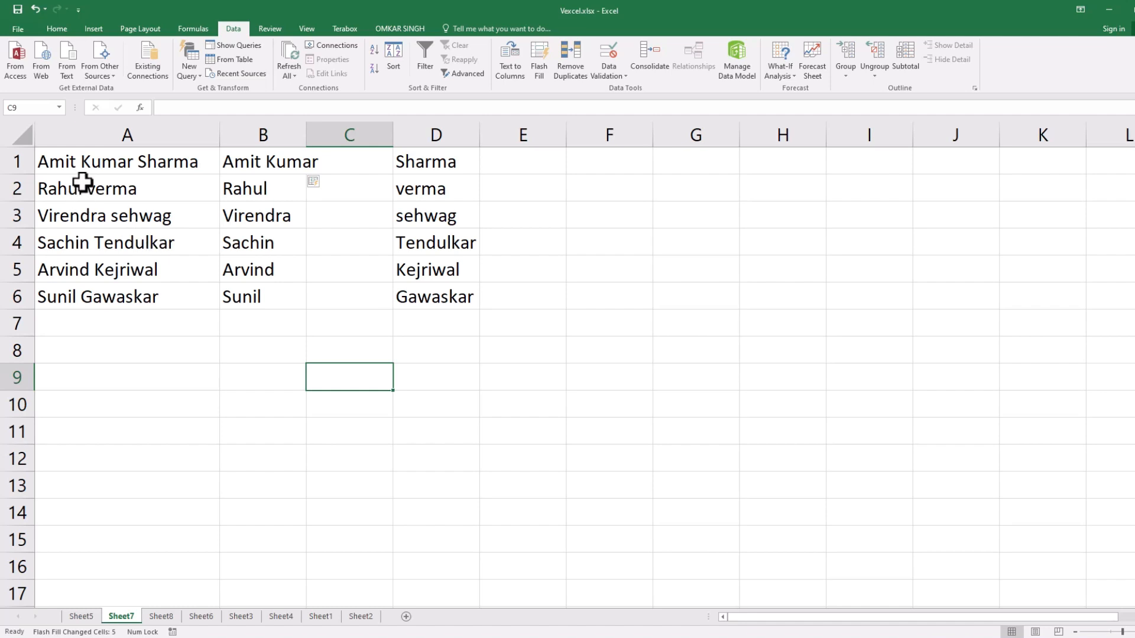
{"action": "left_click_drag", "start_coordinate": [113, 167], "coordinate": [130, 289]}
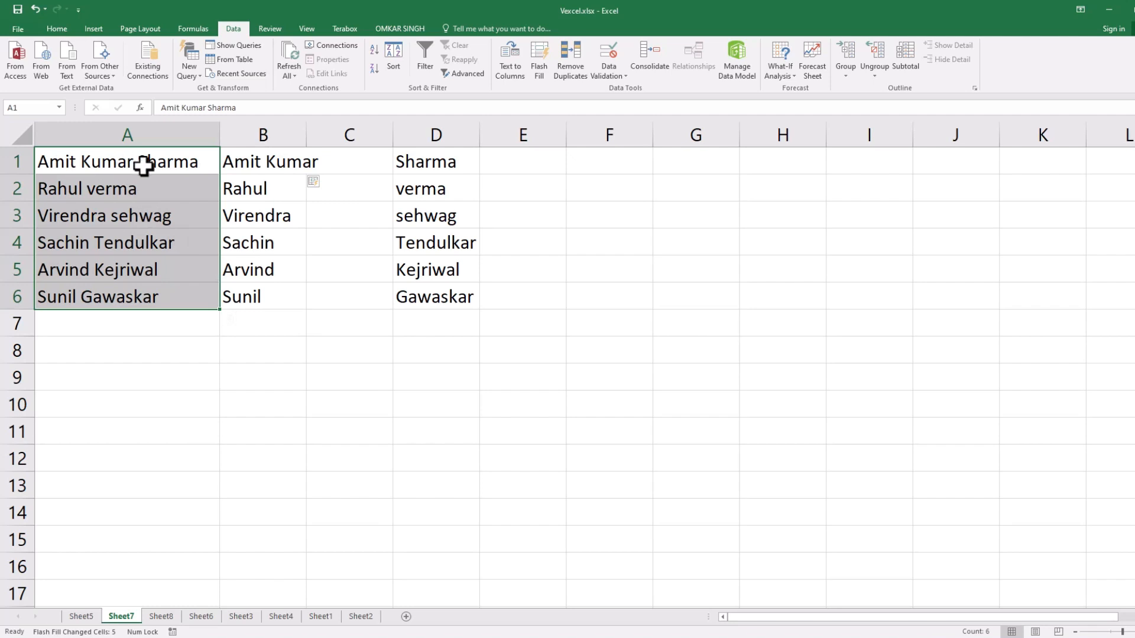
{"action": "left_click", "coordinate": [67, 198]}
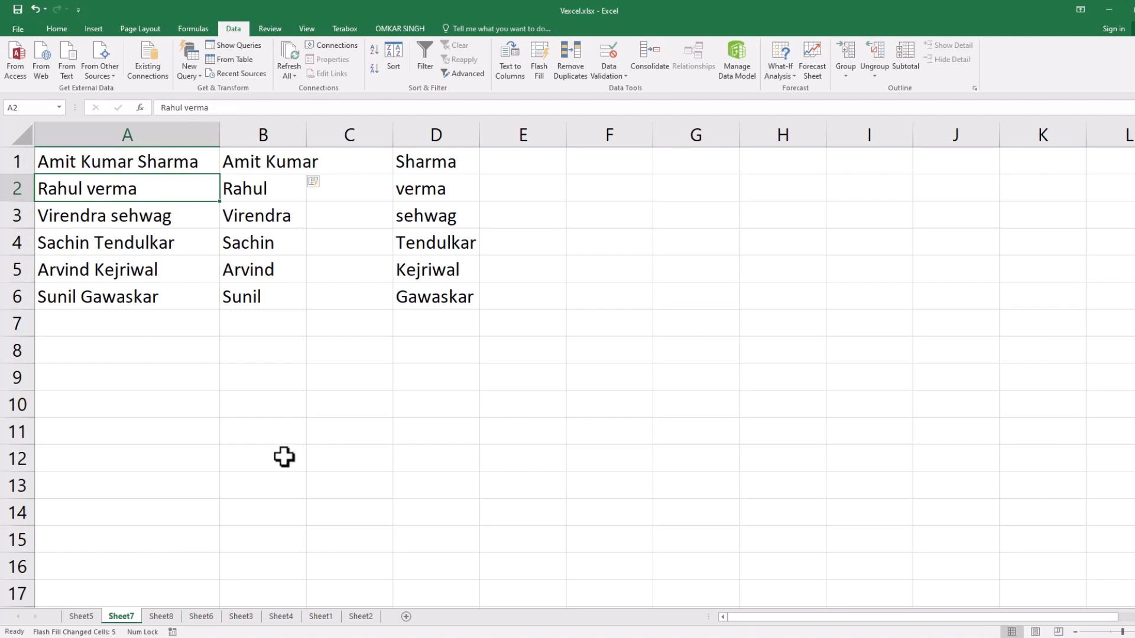
Go to Sheet8 and widen column A to fit the full name and city entries.
{"action": "left_click", "coordinate": [161, 616]}
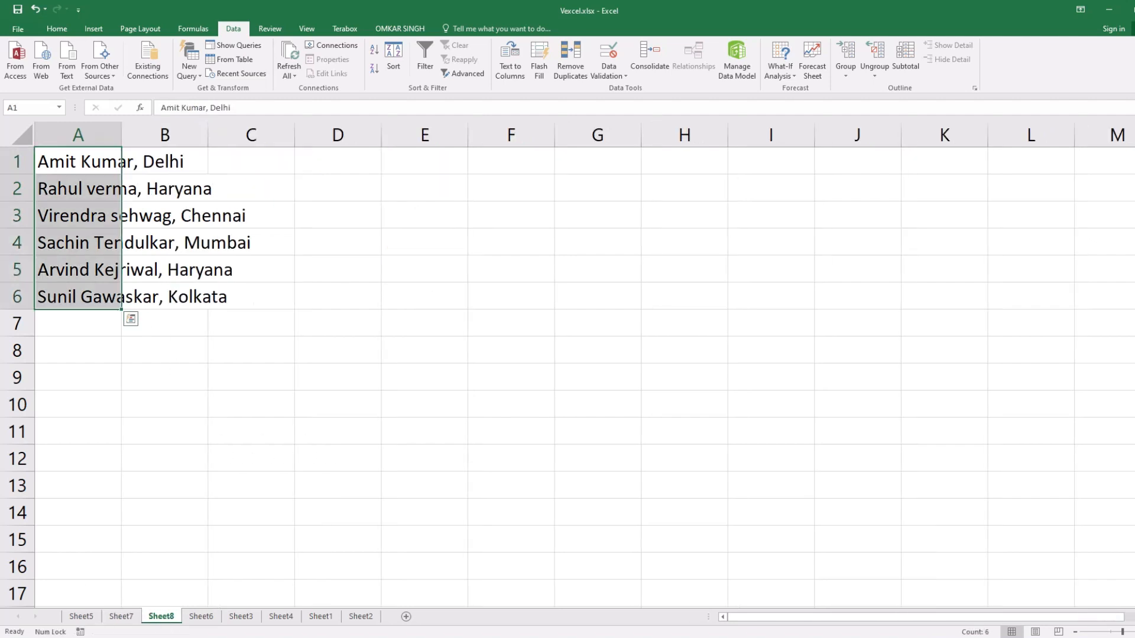
{"action": "left_click", "coordinate": [290, 357]}
{"action": "left_click_drag", "start_coordinate": [122, 135], "coordinate": [262, 134]}
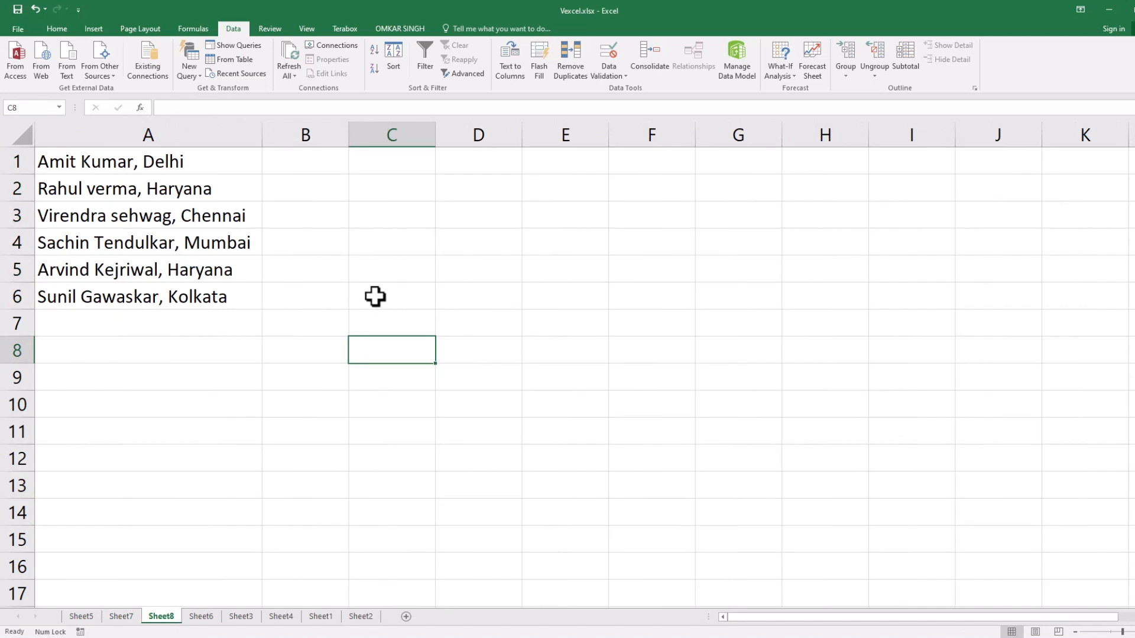
{"action": "left_click", "coordinate": [375, 296]}
Enter the first name from A1 in B1, the last name in C1 and the city Delhi in D1 as examples.
{"action": "left_click", "coordinate": [279, 166]}
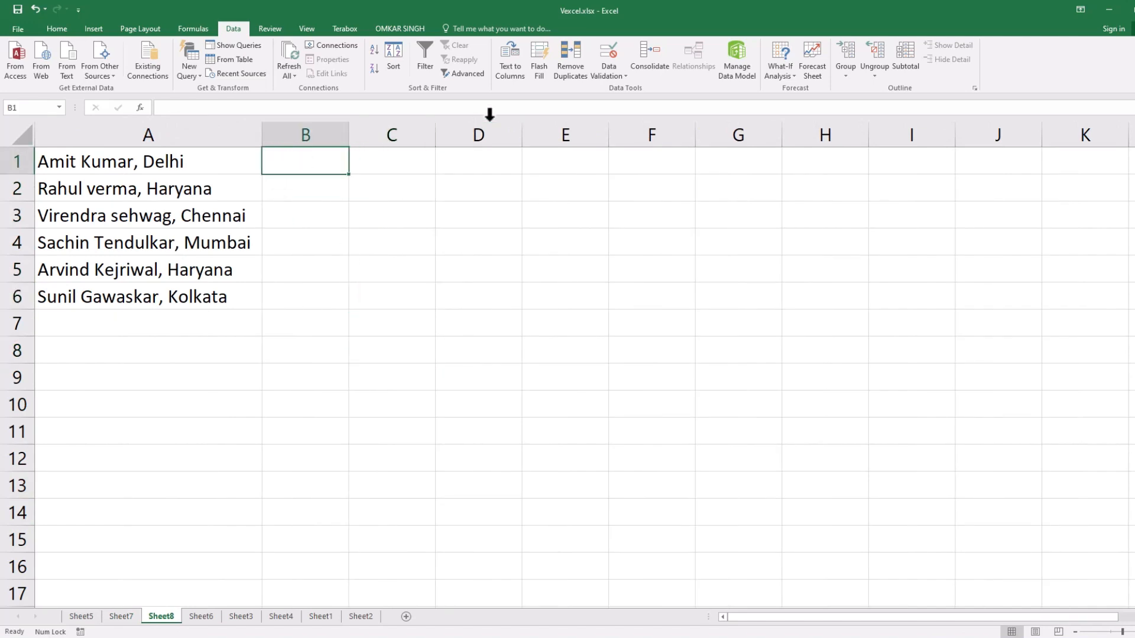
{"action": "type", "text": "Amit"}
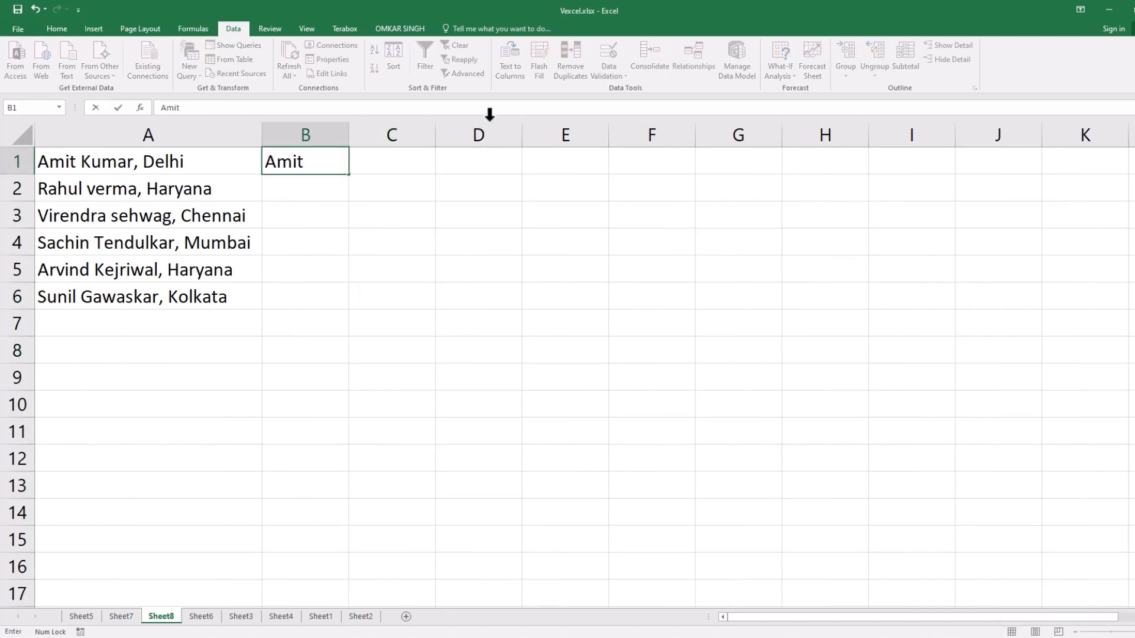
{"action": "key", "text": "Tab"}
{"action": "type", "text": "Ku"}
{"action": "key", "text": "Tab"}
{"action": "type", "text": "Delhi"}
{"action": "key", "text": "Return"}
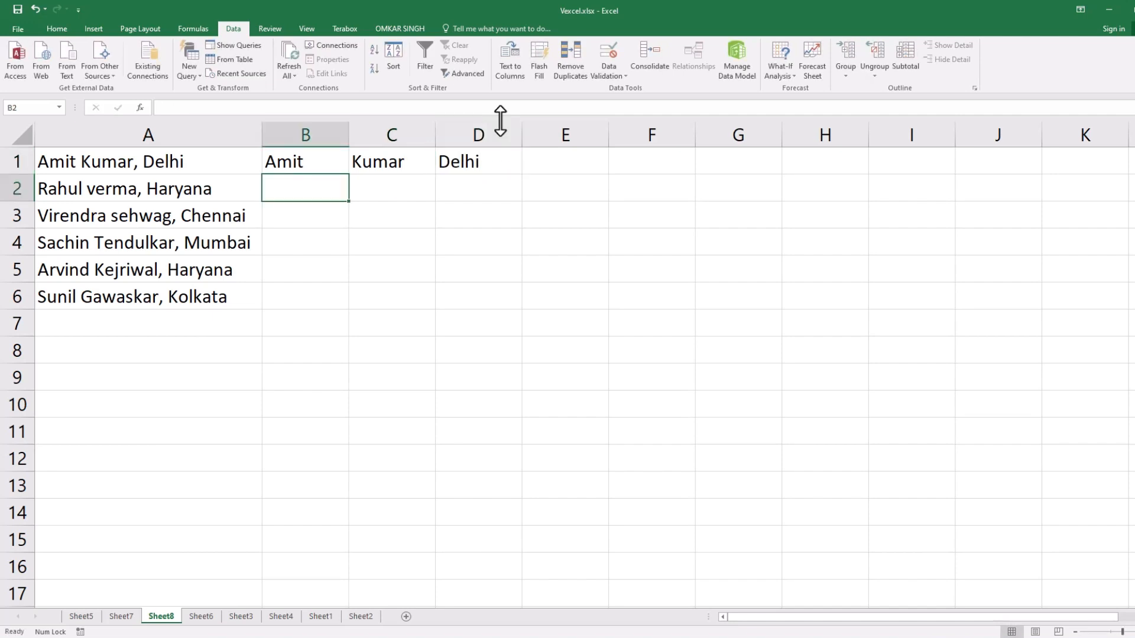
Flash Fill rows 1 to 6 of columns B, C and D one by one with the first names, last names and cities from column A.
{"action": "left_click_drag", "start_coordinate": [331, 167], "coordinate": [322, 279]}
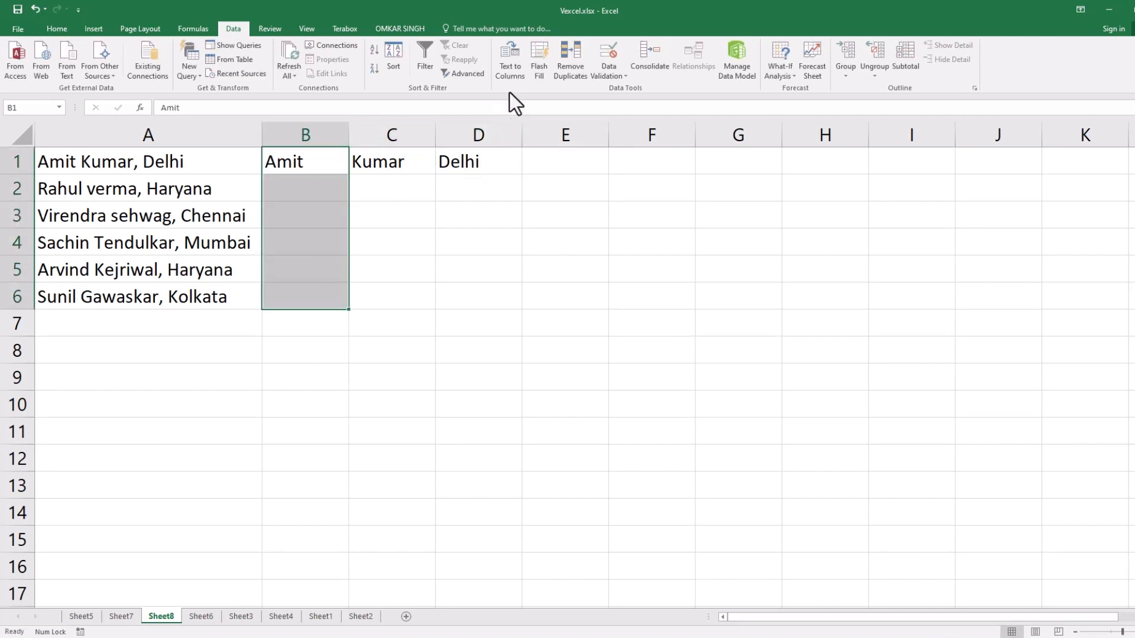
{"action": "left_click", "coordinate": [537, 69]}
{"action": "left_click", "coordinate": [418, 162]}
{"action": "left_click_drag", "start_coordinate": [419, 161], "coordinate": [420, 296]}
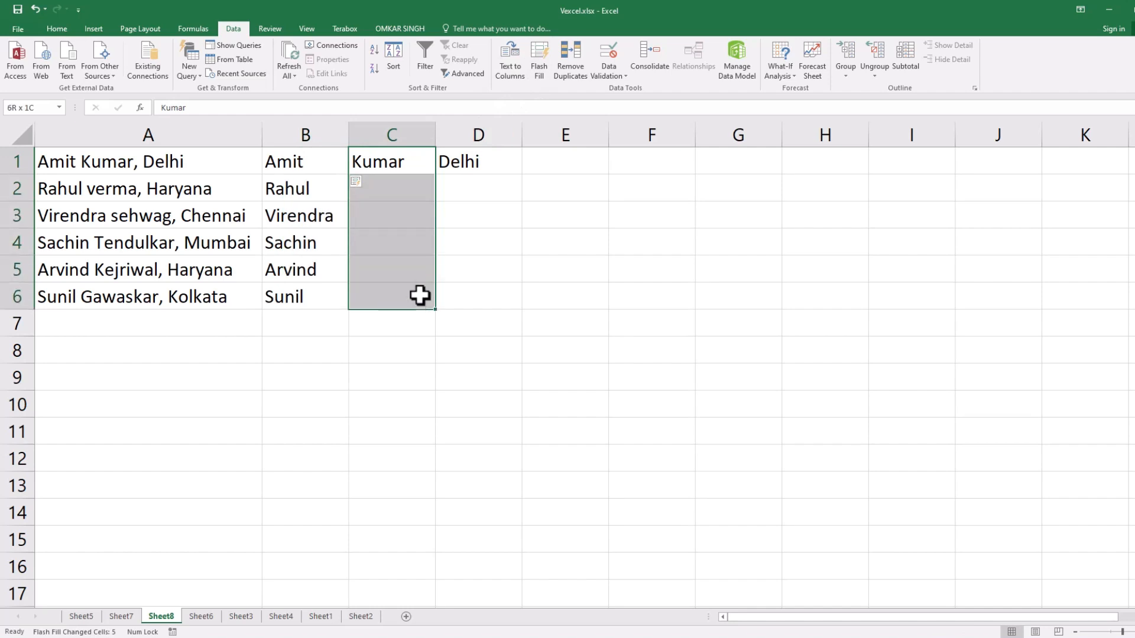
{"action": "left_click", "coordinate": [539, 66]}
{"action": "left_click_drag", "start_coordinate": [451, 162], "coordinate": [471, 296]}
{"action": "left_click", "coordinate": [537, 69]}
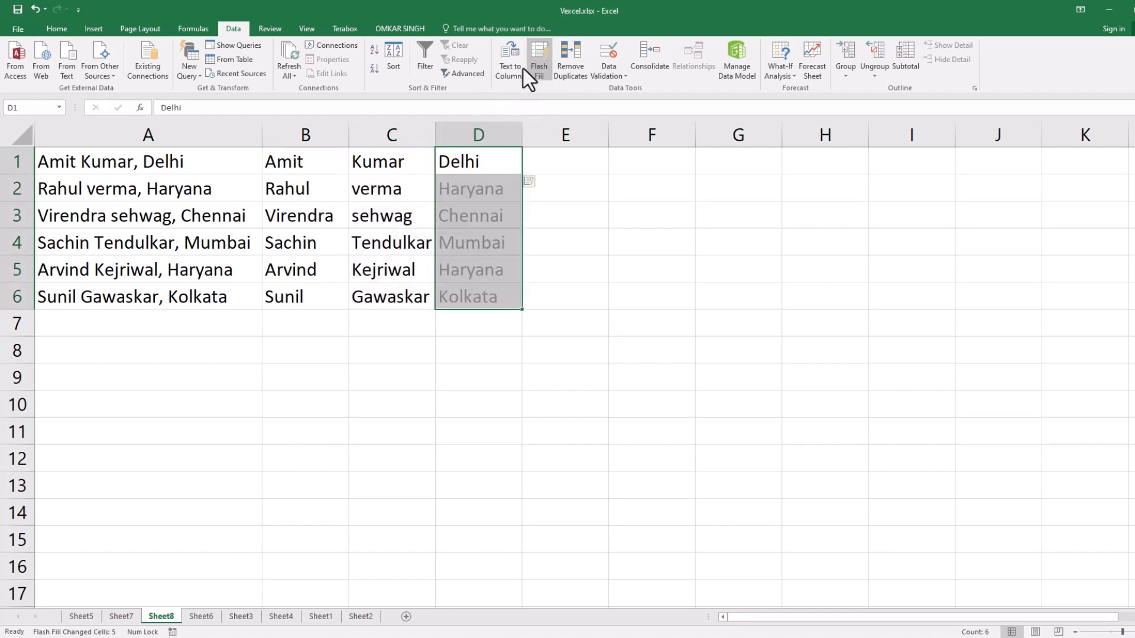
Clear the split entries in B1:D6 on Sheet8 and enter Delhi in B1 as the city example.
{"action": "left_click", "coordinate": [592, 251]}
{"action": "left_click_drag", "start_coordinate": [275, 161], "coordinate": [476, 291]}
{"action": "key", "text": "Delete"}
{"action": "left_click", "coordinate": [674, 292]}
{"action": "left_click", "coordinate": [313, 170]}
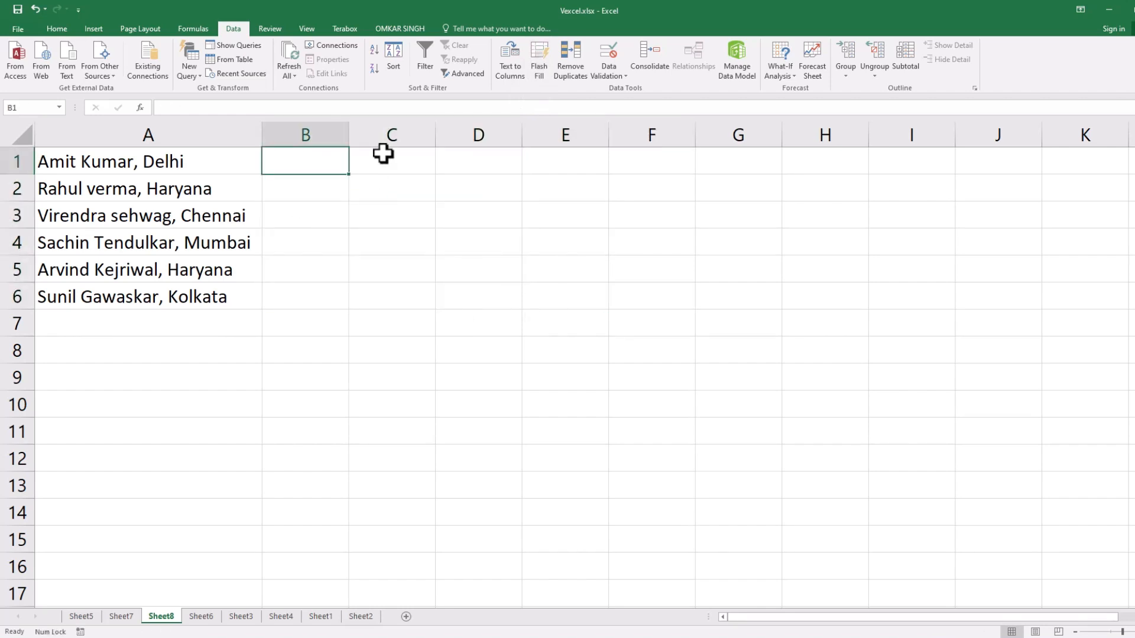
{"action": "type", "text": "Delhi"}
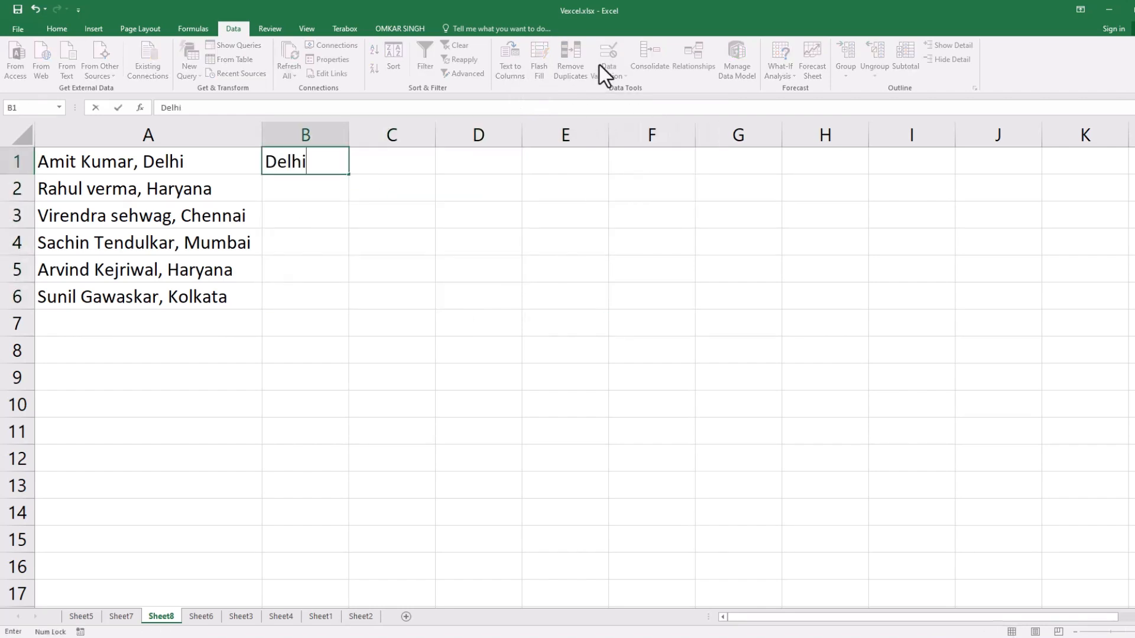
{"action": "key", "text": "Return"}
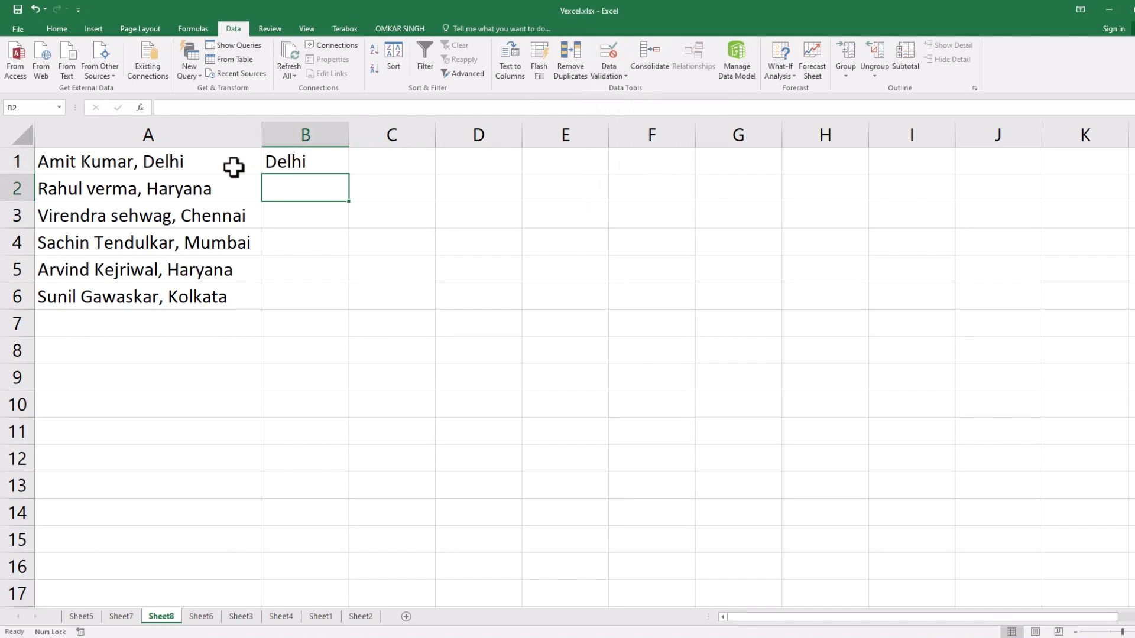
Flash Fill B1:B6 with the cities from column A and review the filled range.
{"action": "left_click", "coordinate": [296, 163]}
{"action": "left_click_drag", "start_coordinate": [295, 180], "coordinate": [299, 303]}
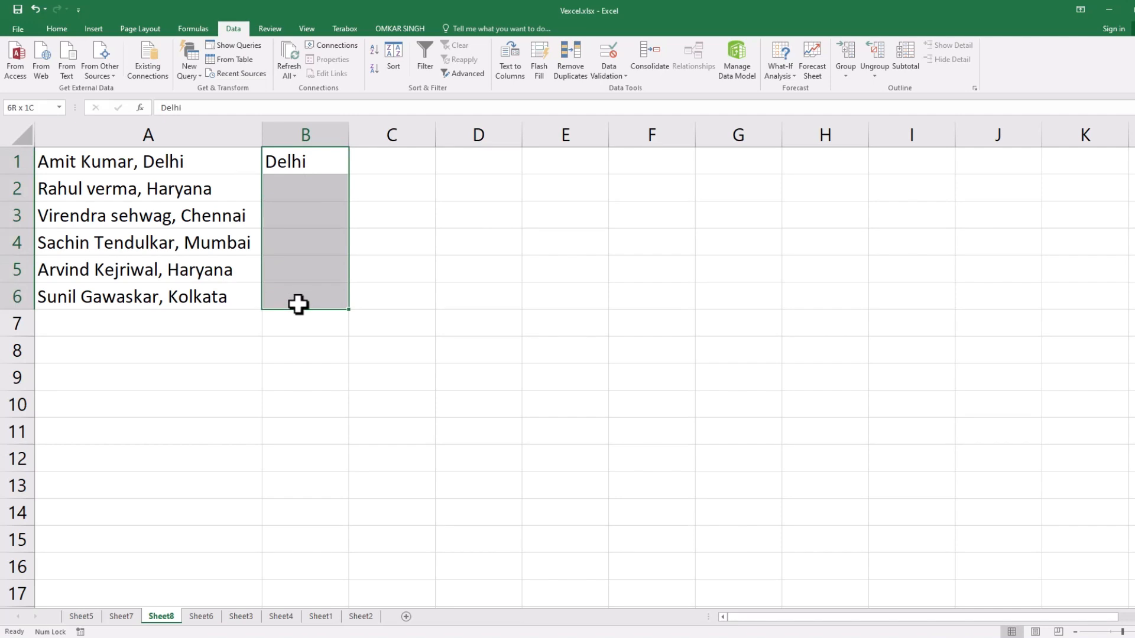
{"action": "left_click", "coordinate": [538, 66]}
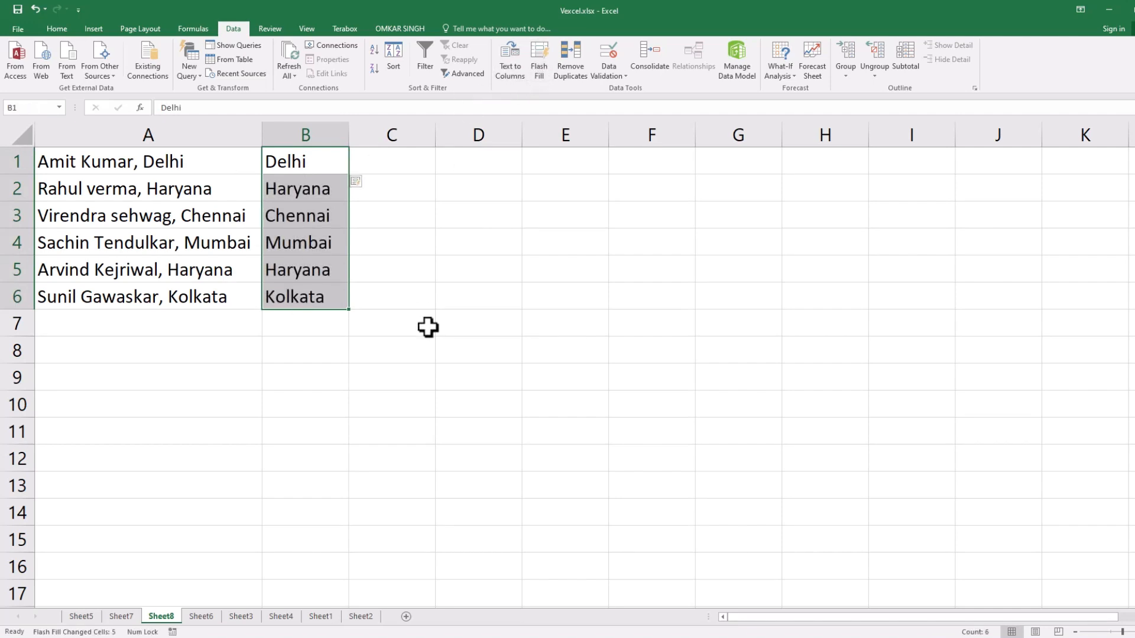
{"action": "left_click", "coordinate": [428, 327]}
{"action": "left_click_drag", "start_coordinate": [337, 172], "coordinate": [321, 286]}
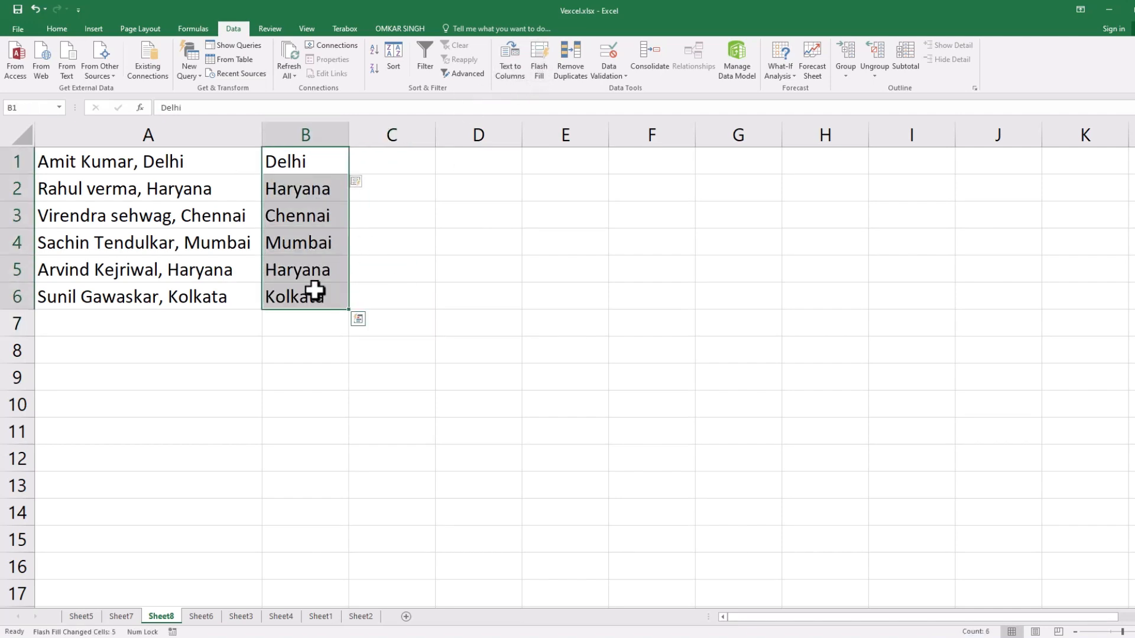
Go to Sheet6 and widen column A to fit the combined name, city and postal code entries.
{"action": "left_click", "coordinate": [201, 616]}
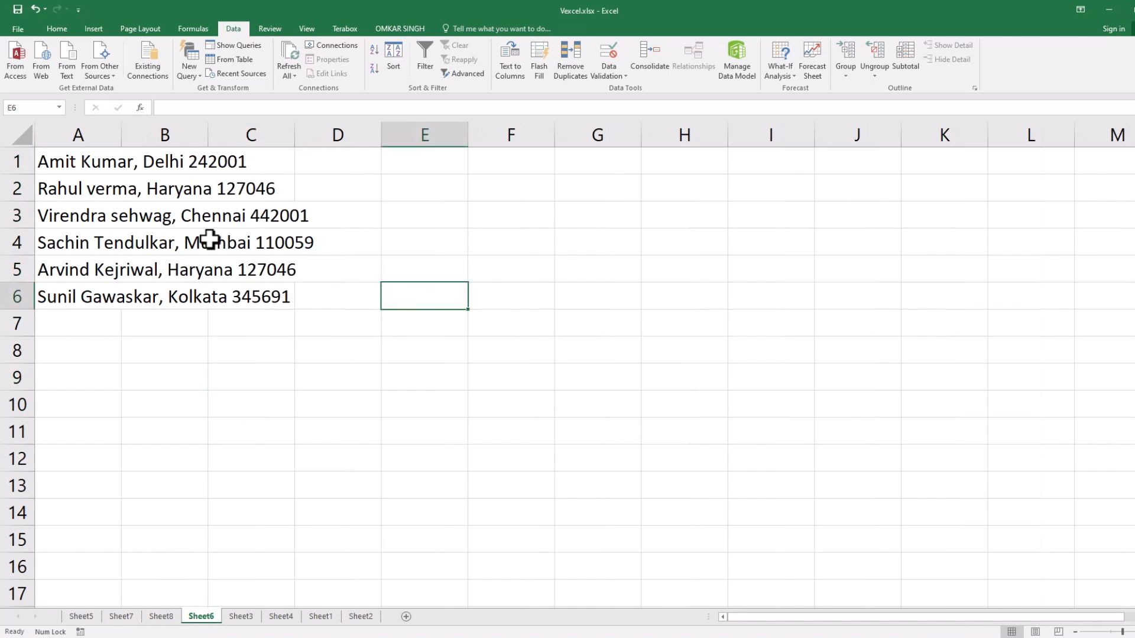
{"action": "left_click_drag", "start_coordinate": [165, 155], "coordinate": [216, 293]}
{"action": "left_click_drag", "start_coordinate": [71, 165], "coordinate": [235, 297]}
{"action": "left_click", "coordinate": [352, 297]}
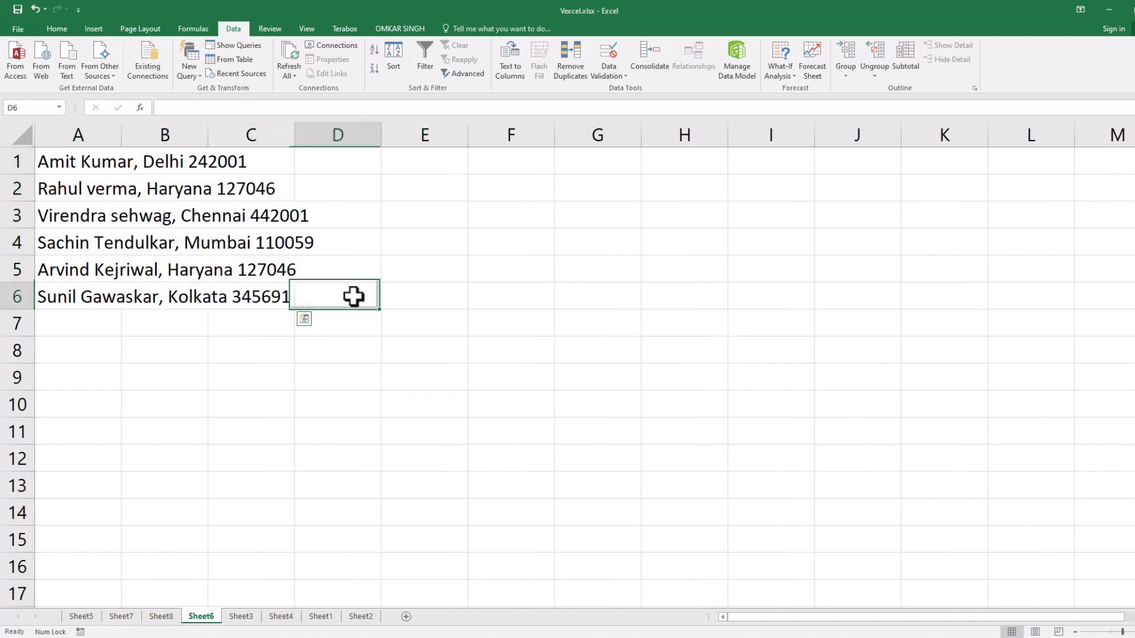
{"action": "left_click_drag", "start_coordinate": [120, 131], "coordinate": [338, 134]}
Enter Delhi in B1 and 242001 in C1 as the city and postal code examples.
{"action": "left_click", "coordinate": [374, 164]}
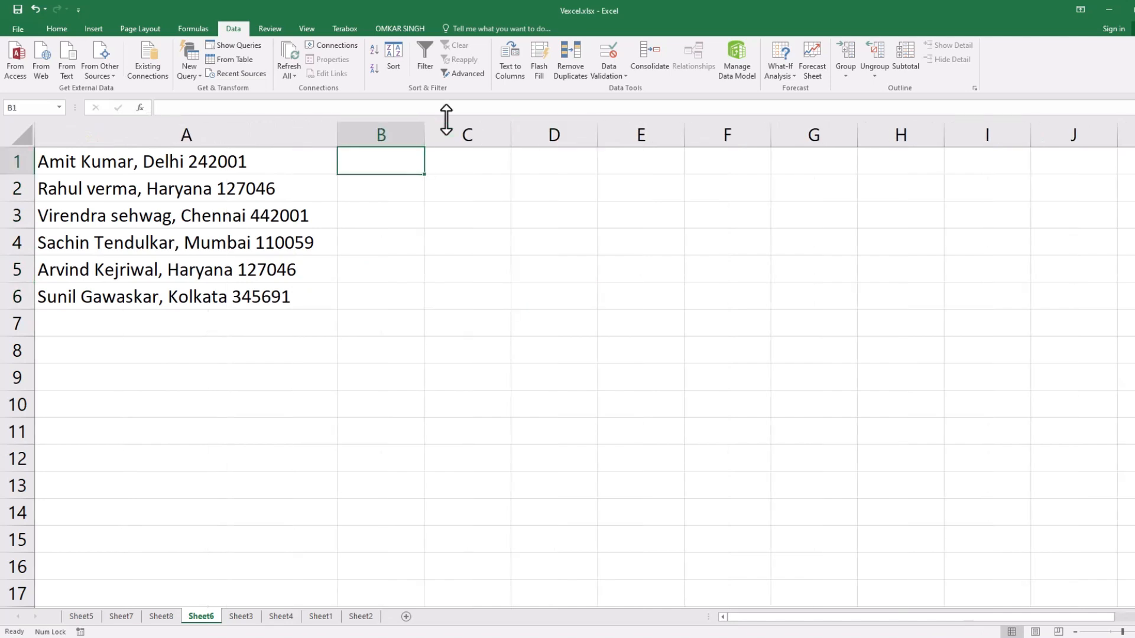
{"action": "type", "text": "Delhi"}
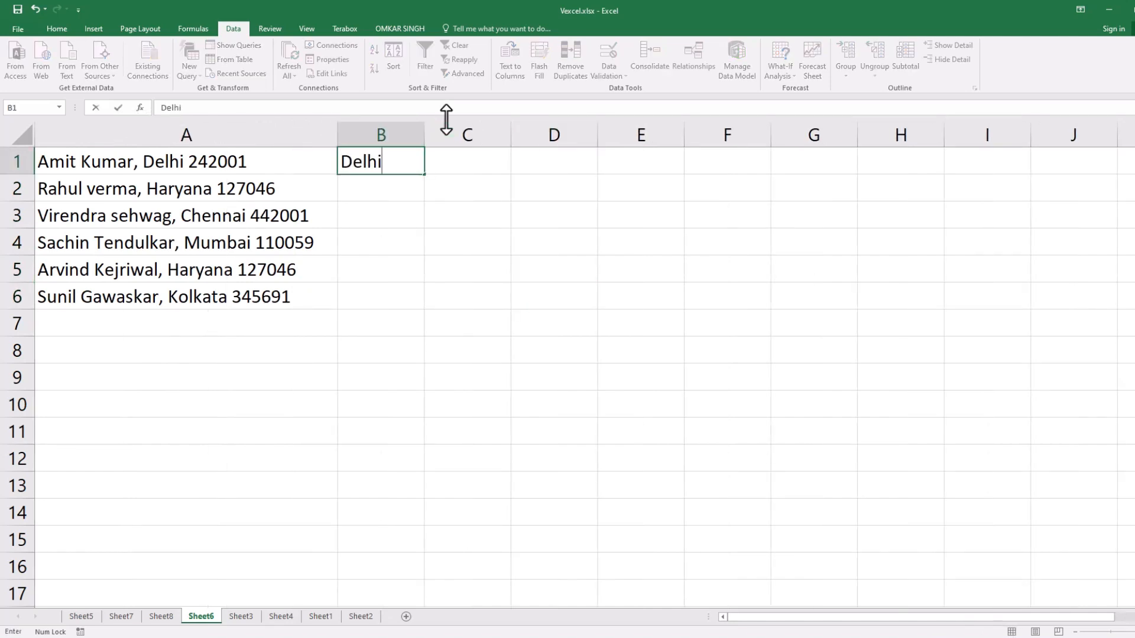
{"action": "key", "text": "Tab"}
{"action": "type", "text": "242001"}
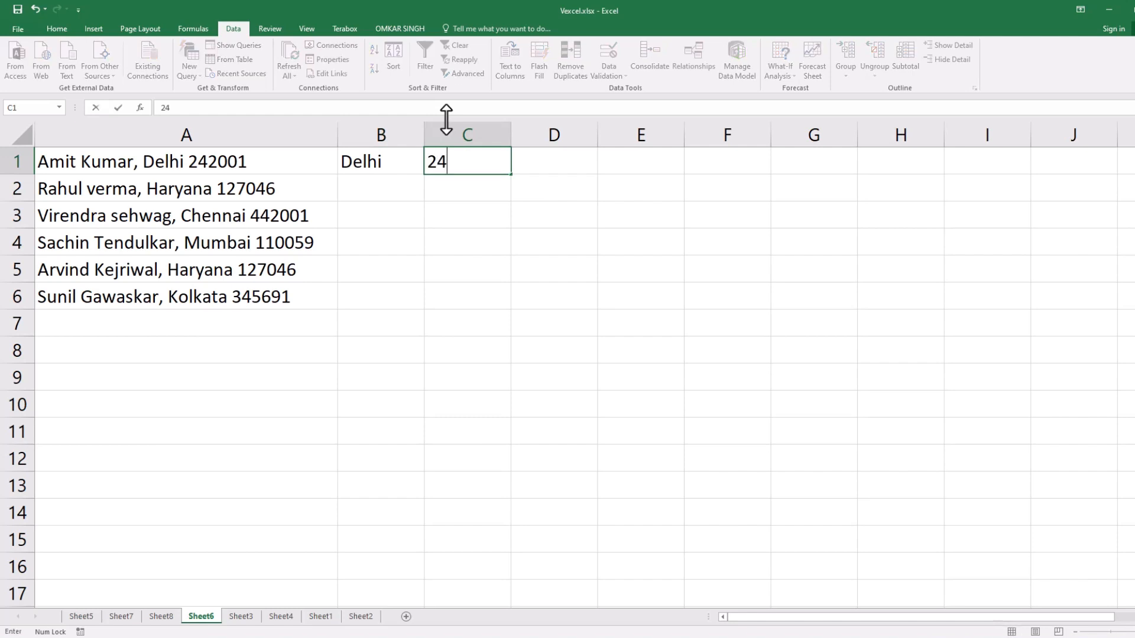
{"action": "key", "text": "Return"}
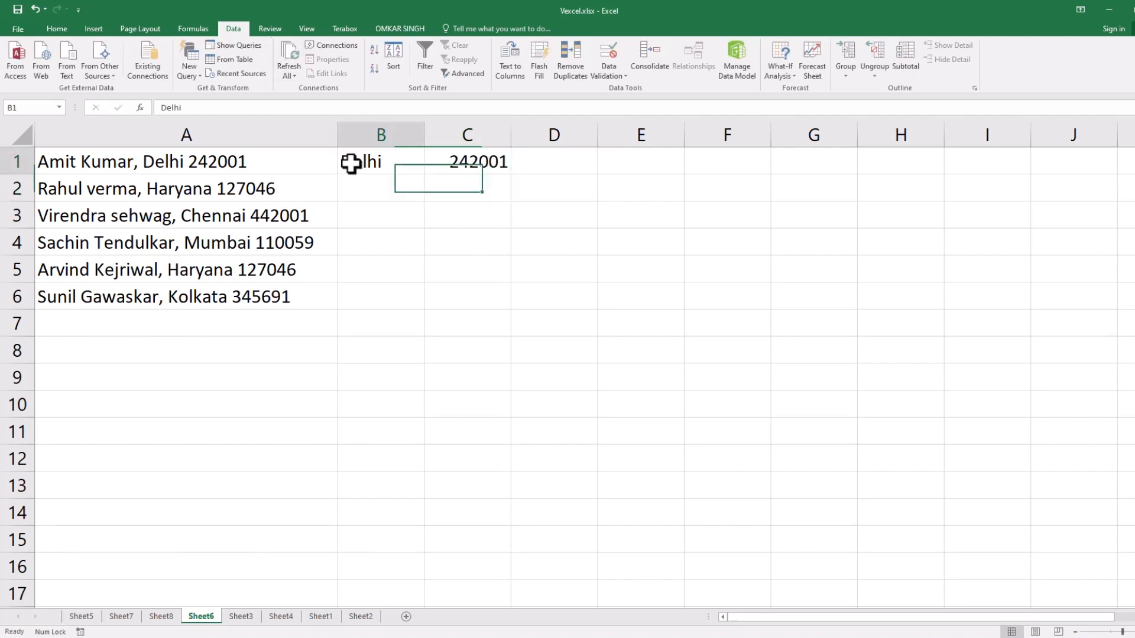
Flash Fill B1:B6 with the cities and C1:C6 with the postal codes from column A.
{"action": "left_click_drag", "start_coordinate": [351, 162], "coordinate": [372, 289]}
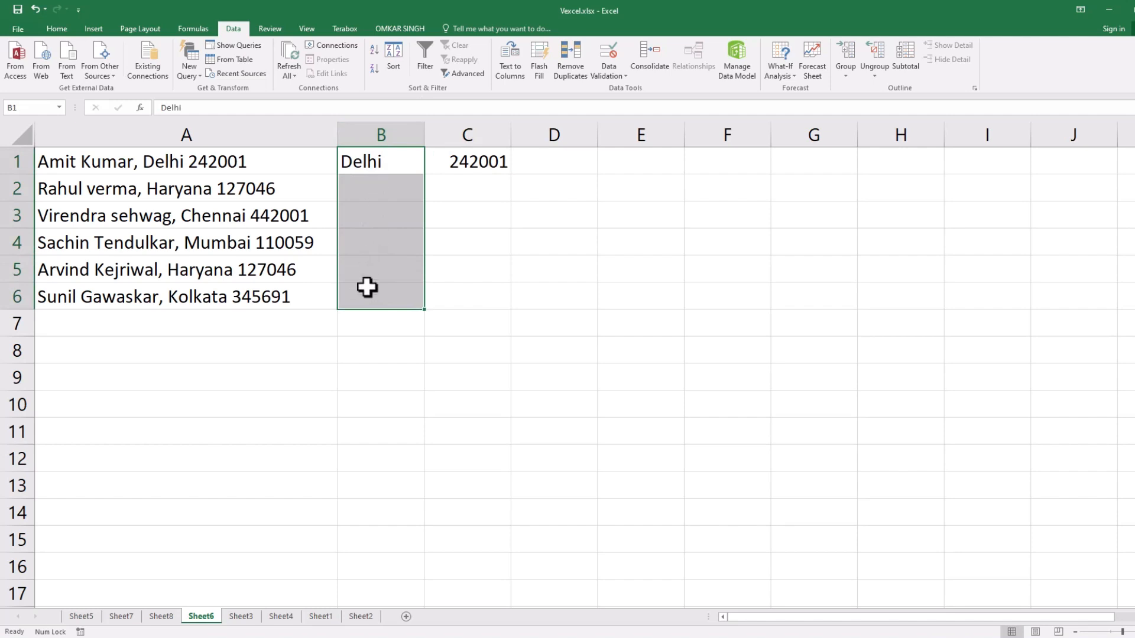
{"action": "left_click", "coordinate": [538, 73]}
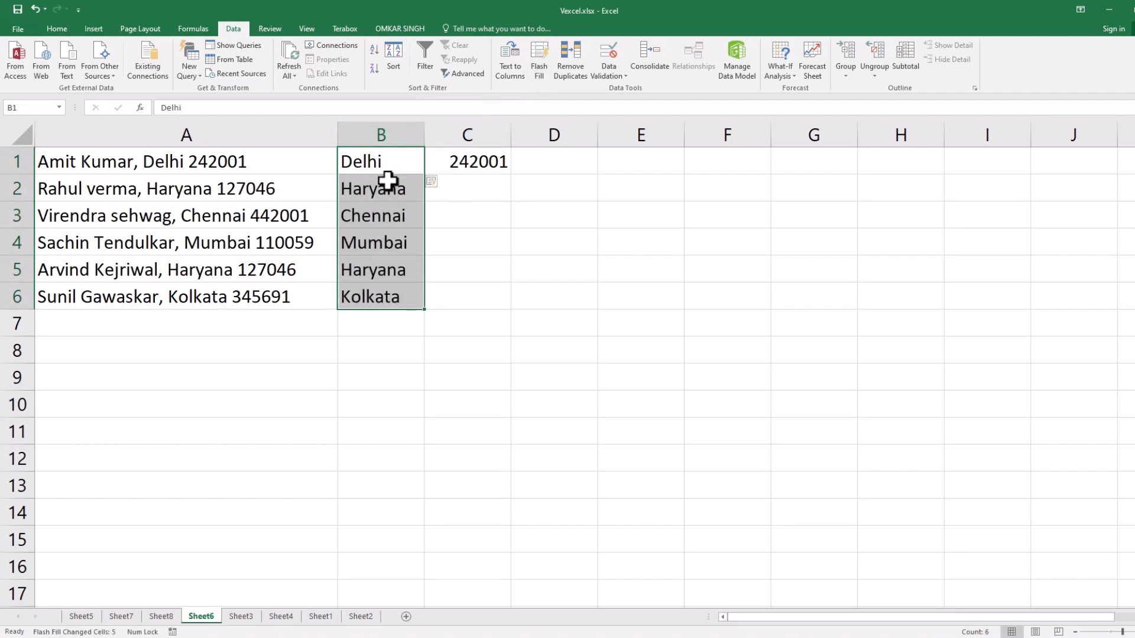
{"action": "left_click_drag", "start_coordinate": [473, 163], "coordinate": [487, 289]}
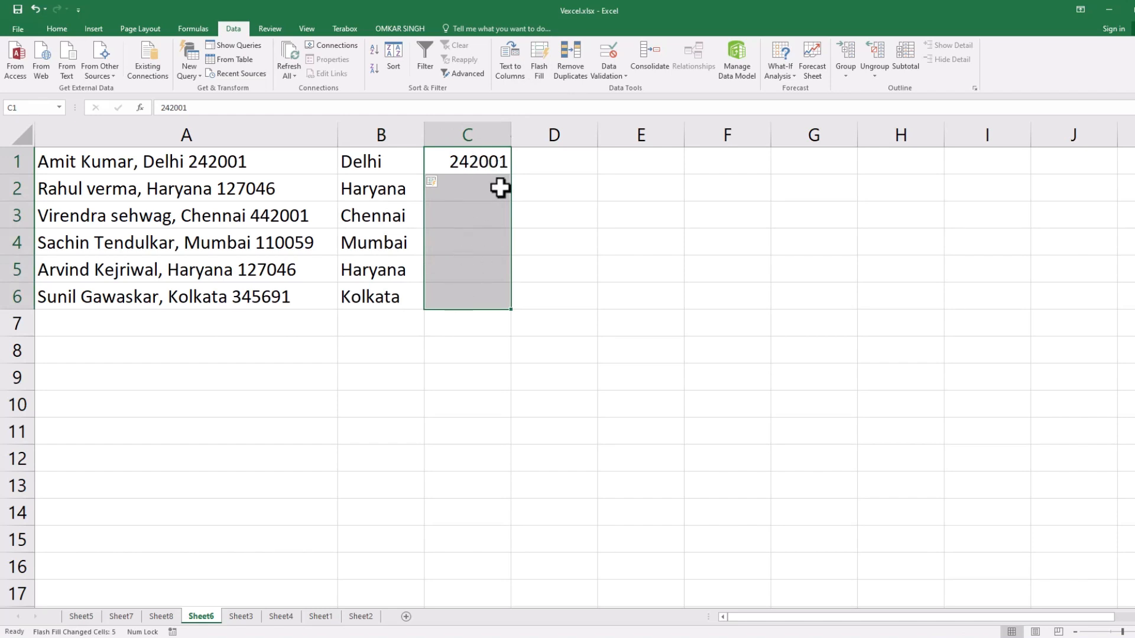
{"action": "left_click", "coordinate": [539, 65]}
{"action": "left_click", "coordinate": [548, 253]}
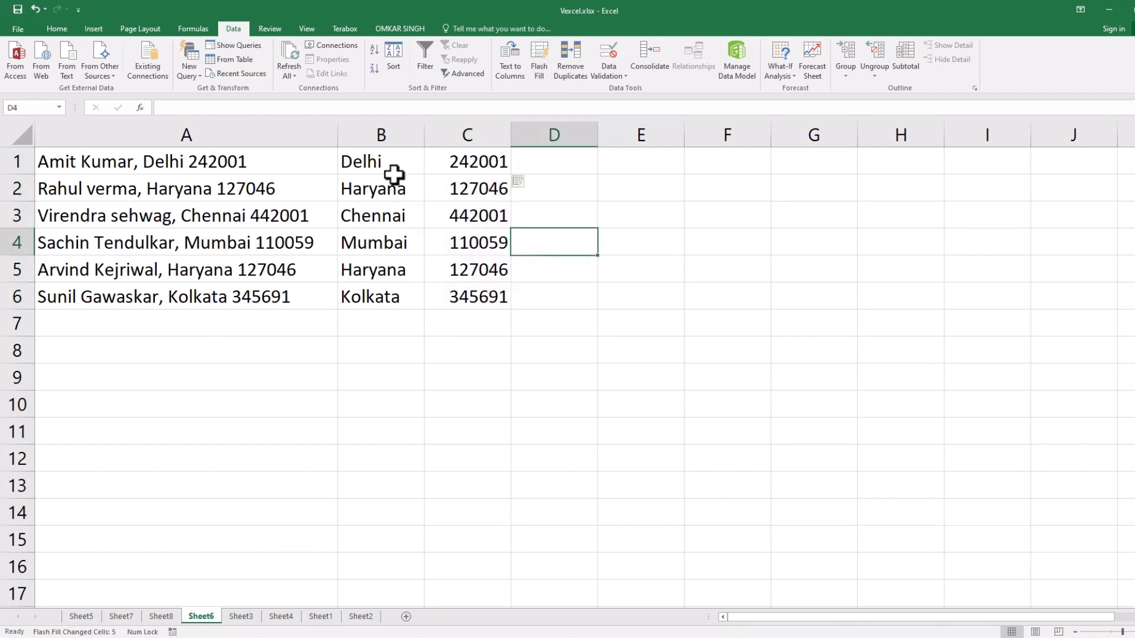
Enter Delhi 242001 in D1 as the example for city and postal code combined.
{"action": "left_click", "coordinate": [542, 162]}
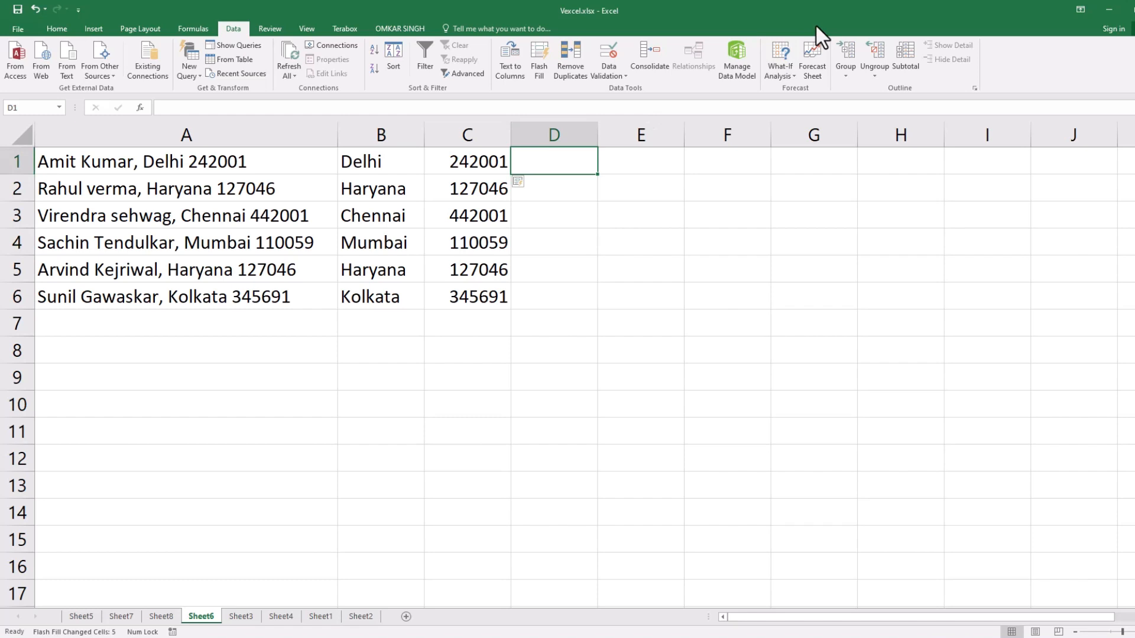
{"action": "type", "text": "delhi"}
{"action": "key", "text": "BackSpace"}
{"action": "key", "text": "BackSpace"}
{"action": "key", "text": "BackSpace"}
{"action": "key", "text": "BackSpace"}
{"action": "key", "text": "BackSpace"}
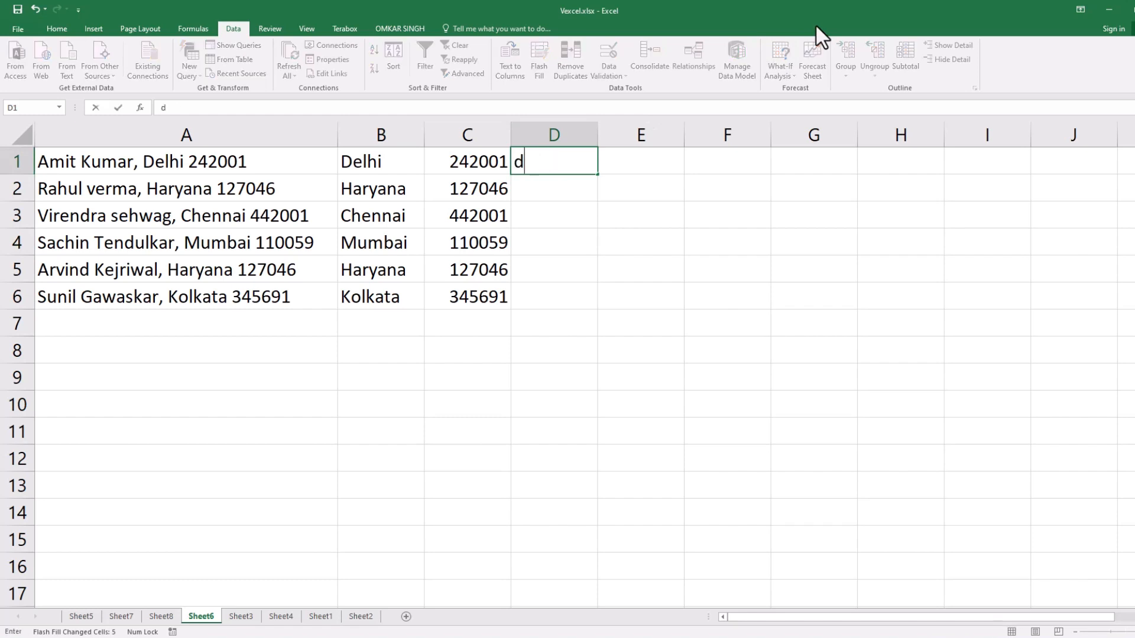
{"action": "type", "text": "Delhi 242001"}
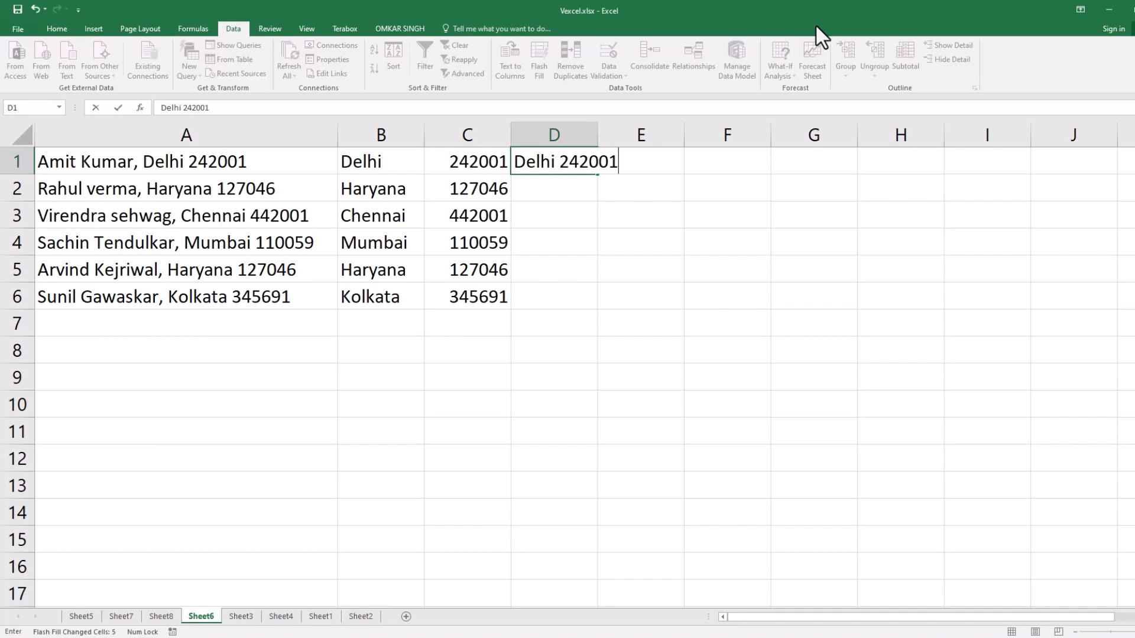
{"action": "key", "text": "Return"}
Flash Fill D1:D6 with the combined city and postal code, and widen column D to fit the entries.
{"action": "left_click_drag", "start_coordinate": [542, 161], "coordinate": [563, 288]}
{"action": "left_click", "coordinate": [538, 70]}
{"action": "left_click", "coordinate": [789, 268]}
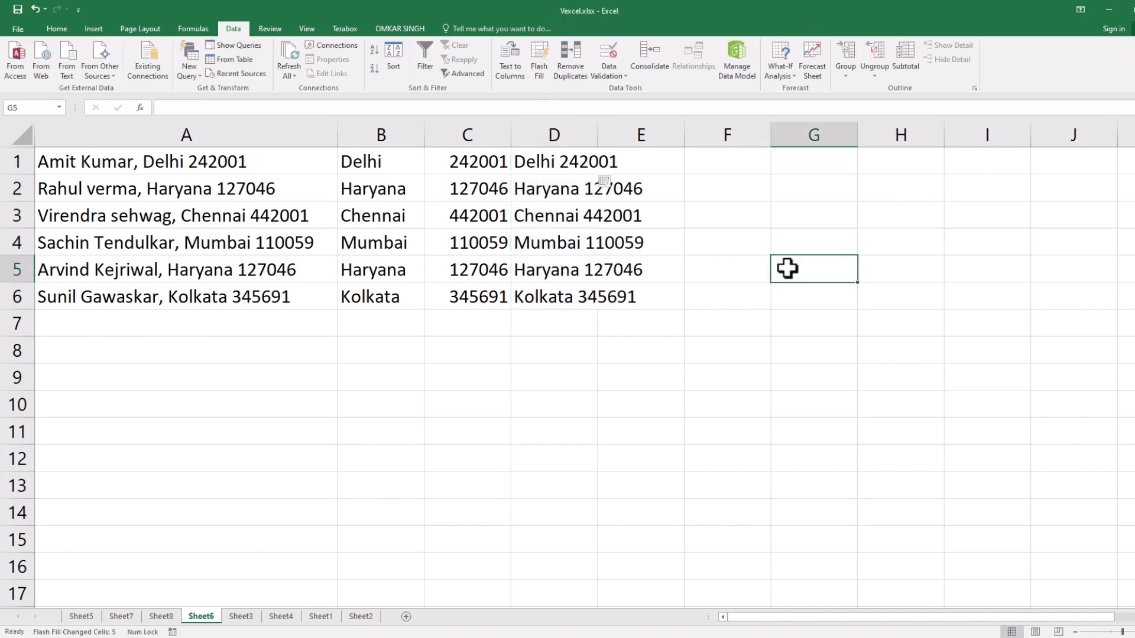
{"action": "left_click_drag", "start_coordinate": [598, 135], "coordinate": [722, 135]}
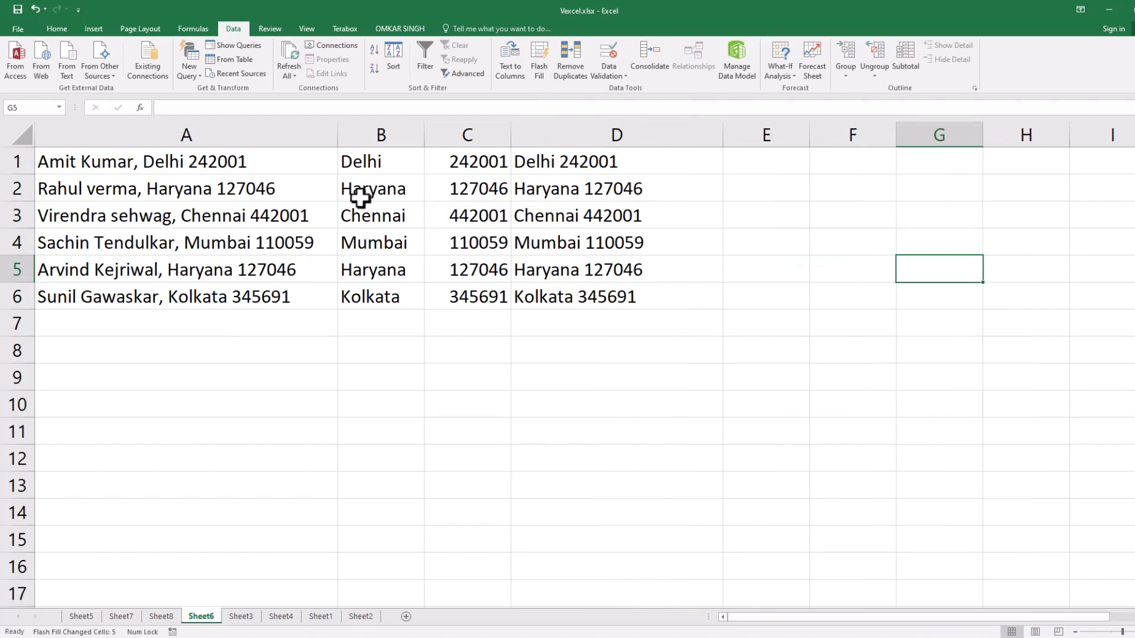
Go to Sheet5 and clear the first and last names in B1:C6.
{"action": "left_click", "coordinate": [81, 618]}
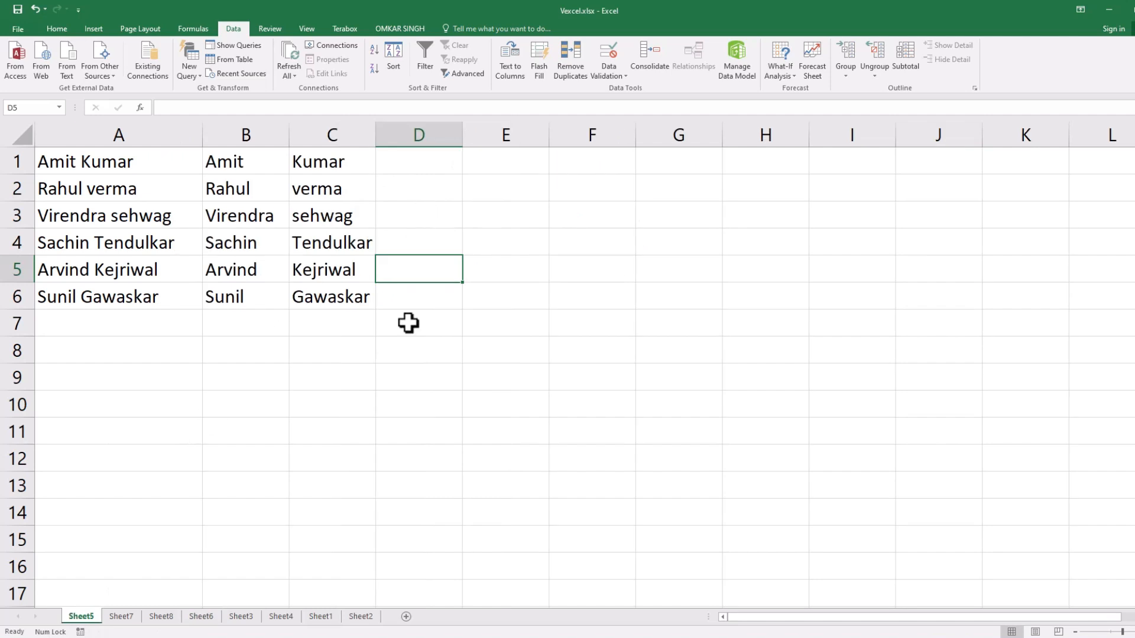
{"action": "left_click", "coordinate": [408, 323]}
{"action": "left_click_drag", "start_coordinate": [243, 163], "coordinate": [337, 299]}
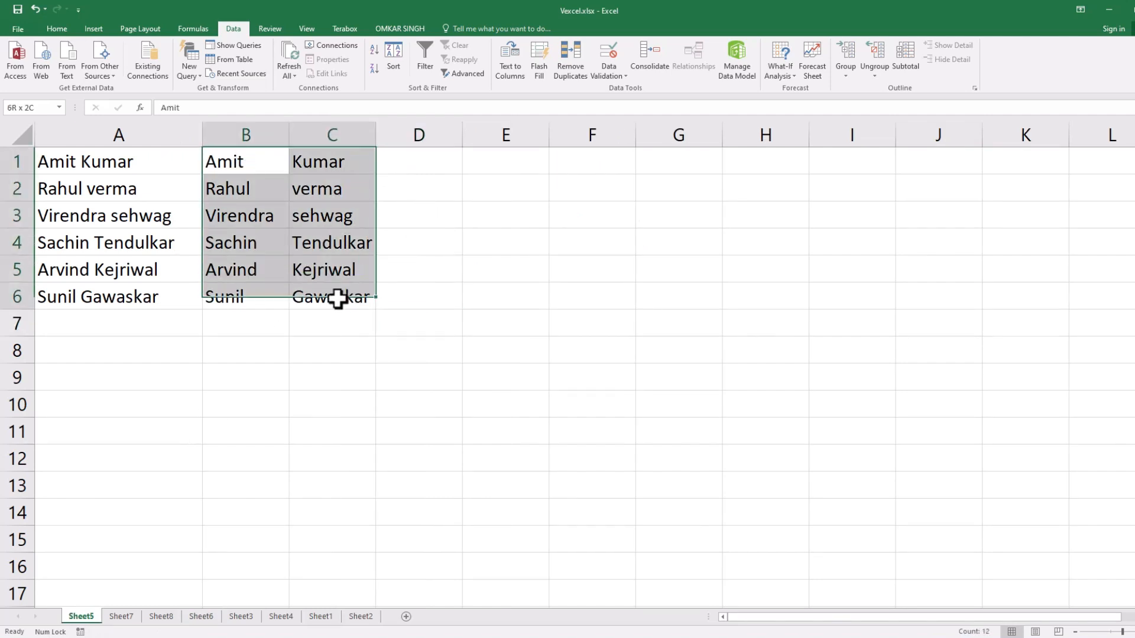
{"action": "key", "text": "Delete"}
Enter the first initial and last name of the A1 entry in B1 as an example.
{"action": "left_click", "coordinate": [244, 165]}
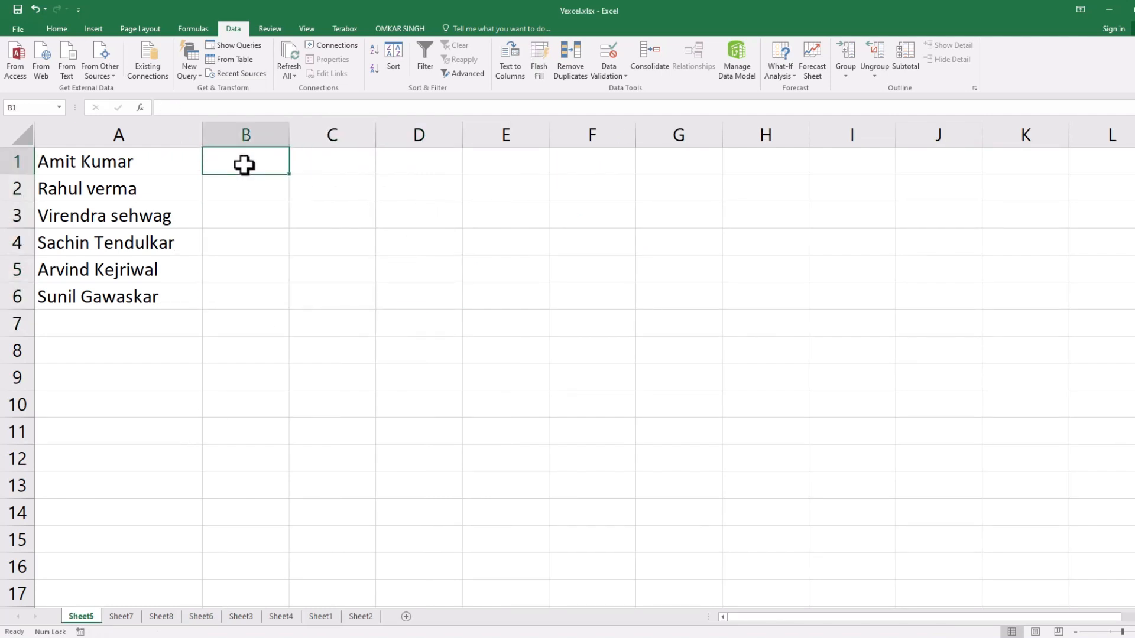
{"action": "type", "text": "A"}
{"action": "type", "text": " Jynar"}
{"action": "key", "text": "BackSpace"}
{"action": "key", "text": "BackSpace"}
{"action": "key", "text": "BackSpace"}
{"action": "key", "text": "BackSpace"}
{"action": "key", "text": "BackSpace"}
{"action": "type", "text": "Kumar"}
{"action": "key", "text": "Return"}
Flash Fill B1:B6 with first initials and last names, and widen column B to fit them.
{"action": "left_click_drag", "start_coordinate": [244, 165], "coordinate": [250, 288]}
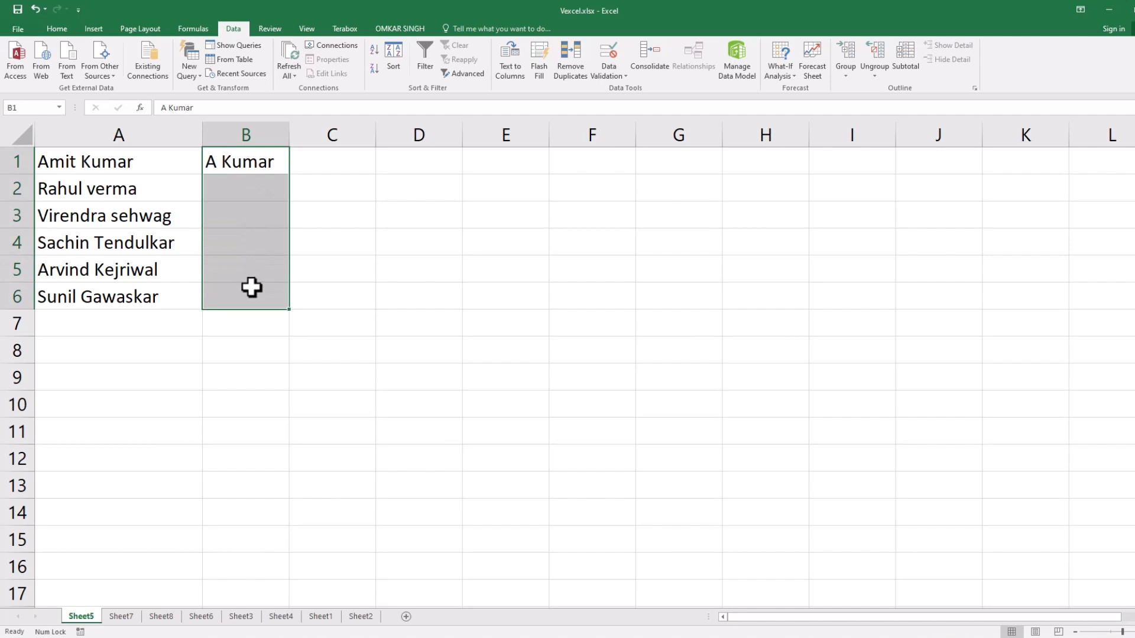
{"action": "left_click", "coordinate": [539, 62]}
{"action": "left_click_drag", "start_coordinate": [290, 136], "coordinate": [329, 135]}
{"action": "left_click_drag", "start_coordinate": [269, 162], "coordinate": [266, 286]}
{"action": "left_click", "coordinate": [419, 212]}
{"action": "left_click_drag", "start_coordinate": [285, 173], "coordinate": [284, 294]}
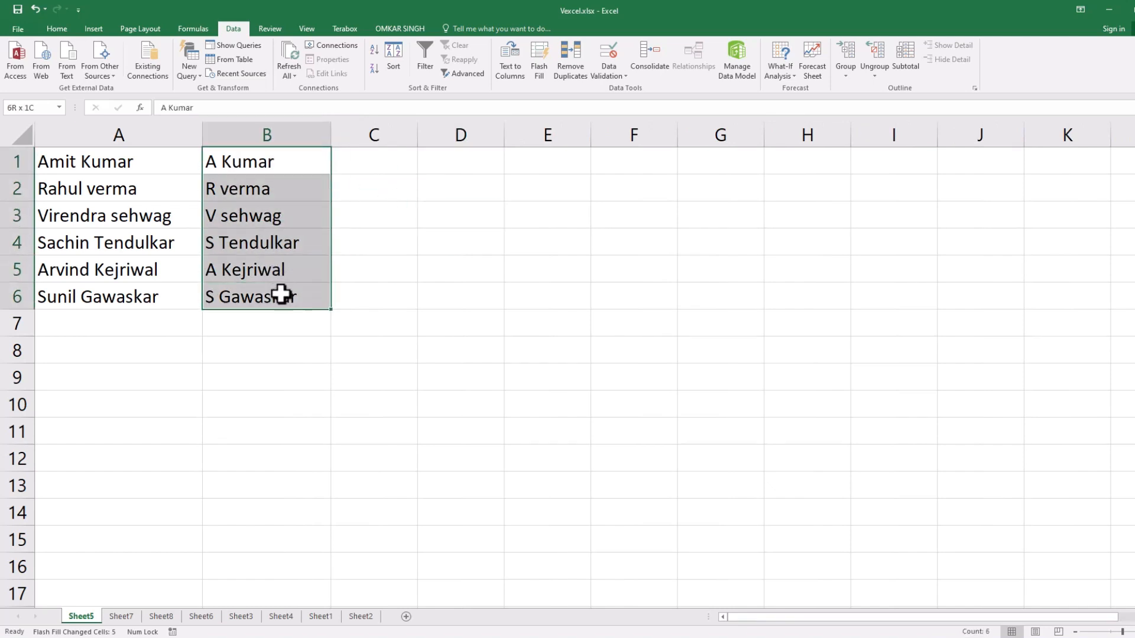
Clear B1:B6 and enter the initials A K in B1 as the new example.
{"action": "left_click", "coordinate": [277, 164]}
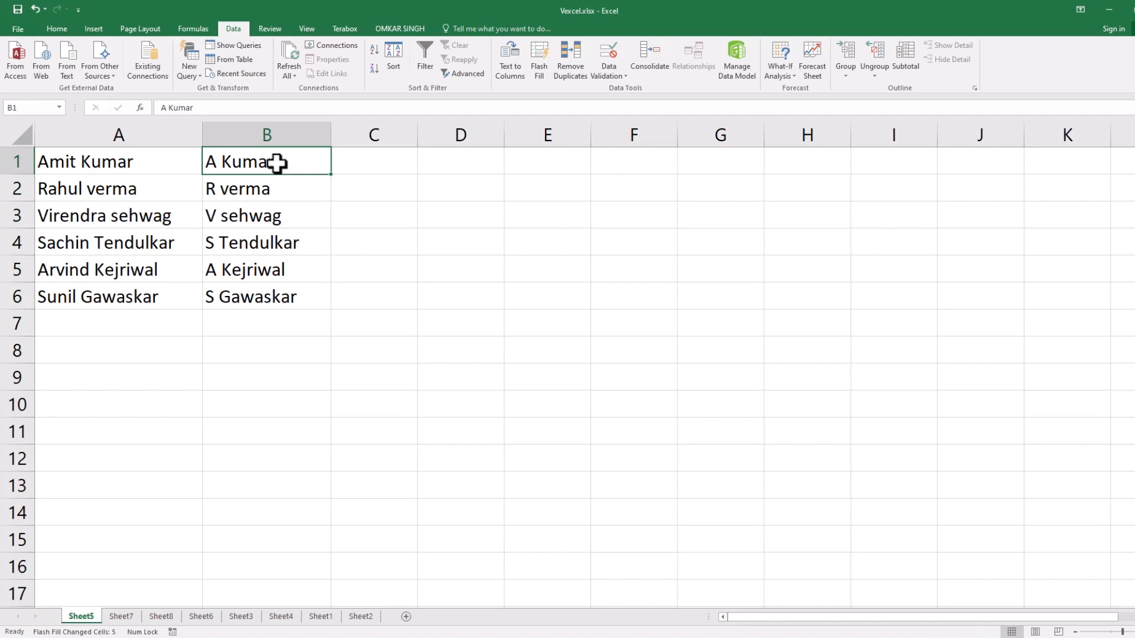
{"action": "key", "text": "ctrl+shift+Down"}
{"action": "key", "text": "Delete"}
{"action": "left_click", "coordinate": [277, 164]}
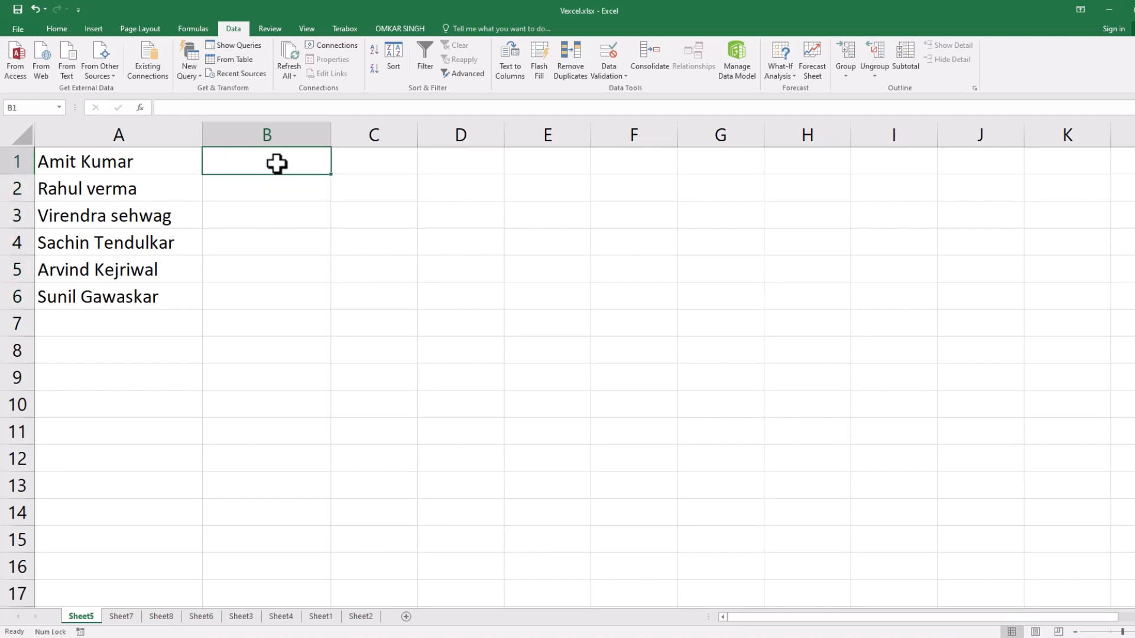
{"action": "type", "text": "A K"}
{"action": "key", "text": "Return"}
Flash Fill B1:B6 from the initials example and select A1:B6 to compare the initials with the full names.
{"action": "left_click_drag", "start_coordinate": [277, 164], "coordinate": [284, 286]}
{"action": "left_click", "coordinate": [539, 68]}
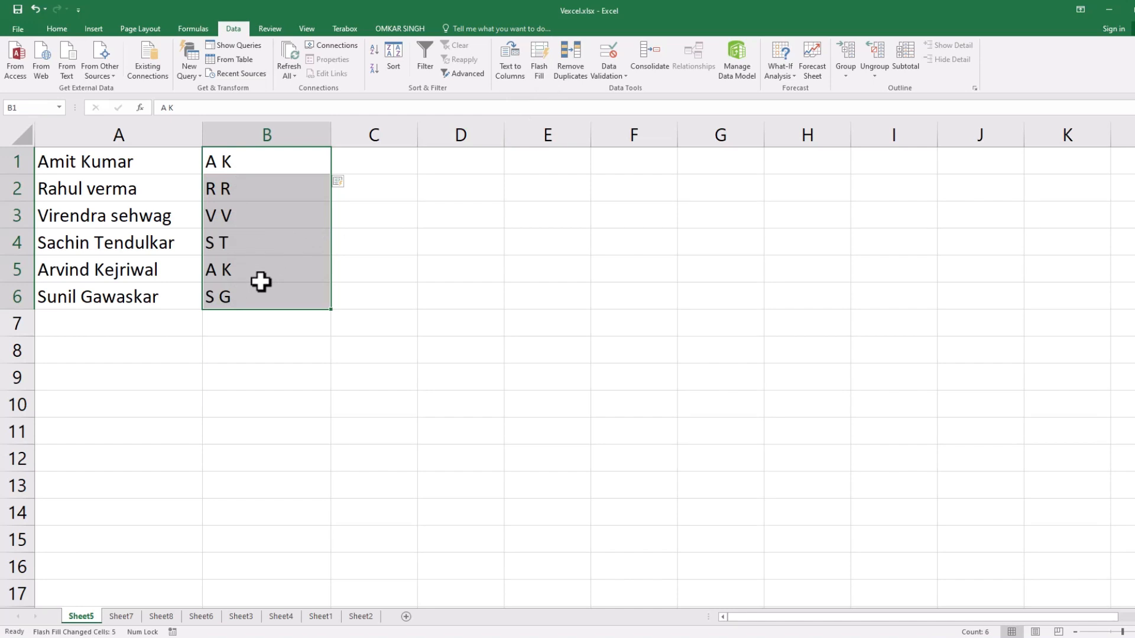
{"action": "left_click", "coordinate": [390, 269]}
{"action": "left_click_drag", "start_coordinate": [117, 162], "coordinate": [246, 296]}
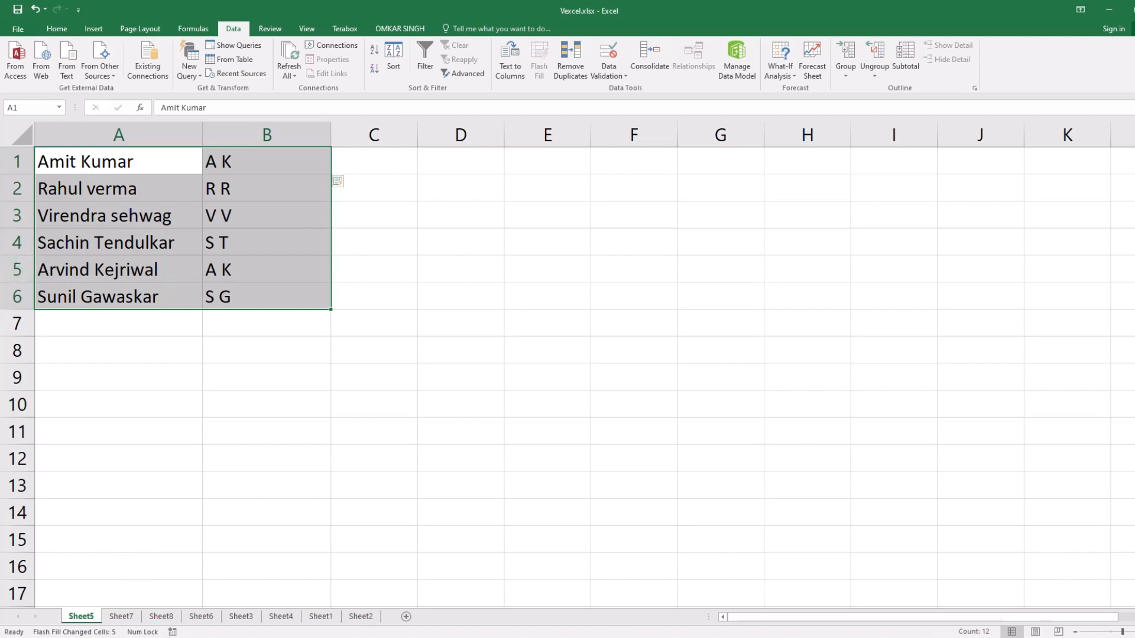
Switch to the blank Book workbook in Excel Online to view its Flash Fill command, and return to the desktop workbook.
{"action": "left_click", "coordinate": [704, 637]}
{"action": "left_click", "coordinate": [721, 629]}
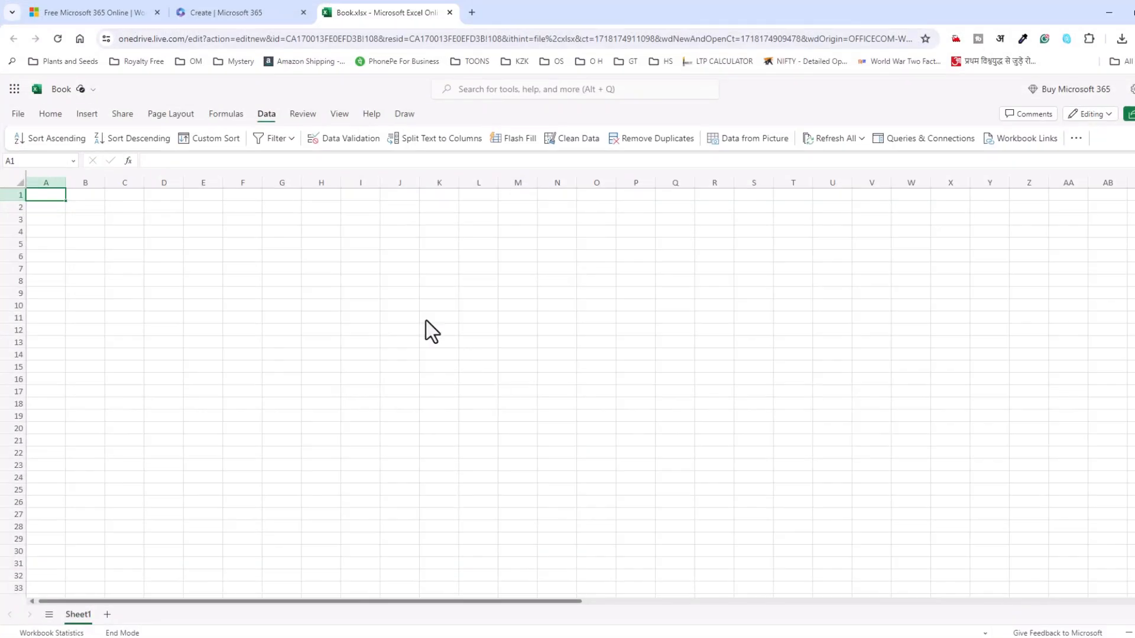
{"action": "left_click", "coordinate": [1113, 12]}
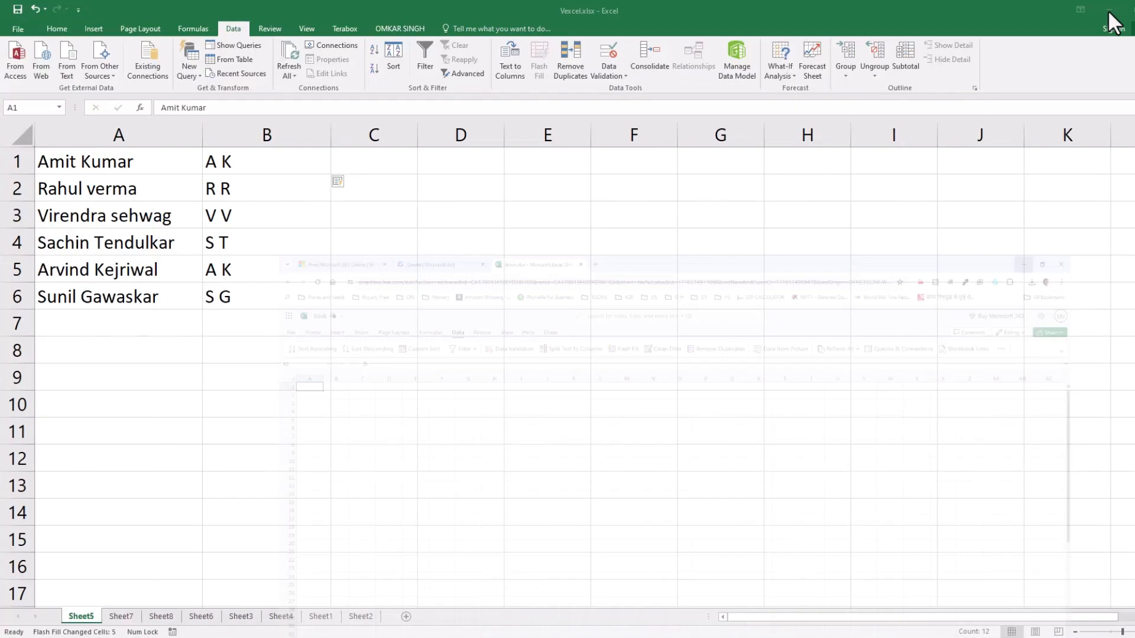